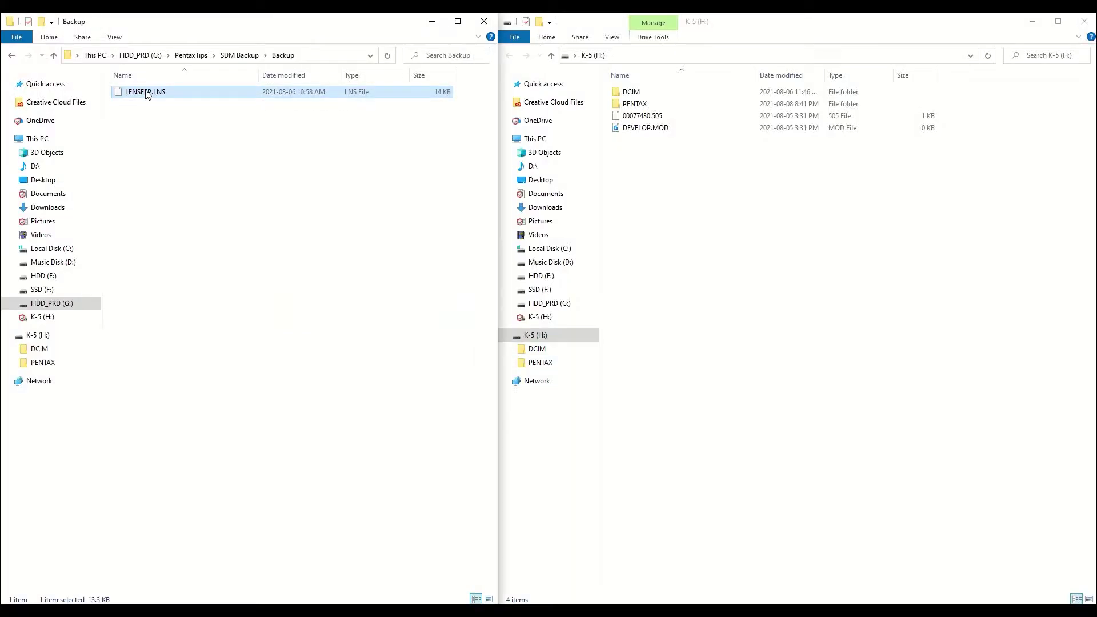
Copy LENSEEP.LNS from the SDM Backup folder and paste it onto the K-5 (H:) drive
right_click(145, 91)
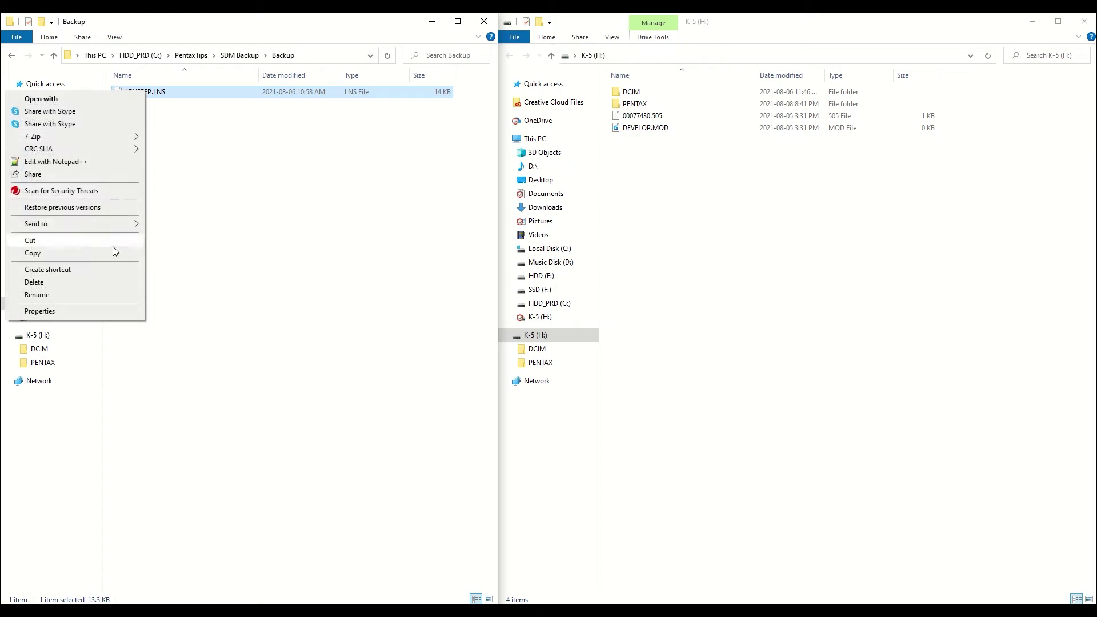
click(34, 252)
right_click(721, 183)
click(659, 279)
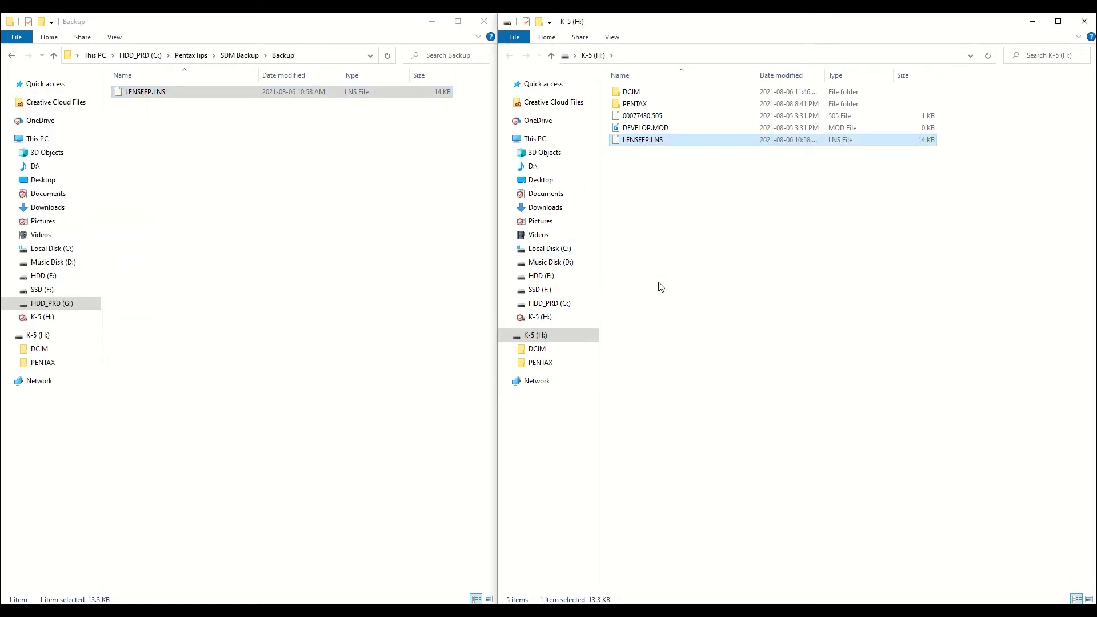
click(979, 604)
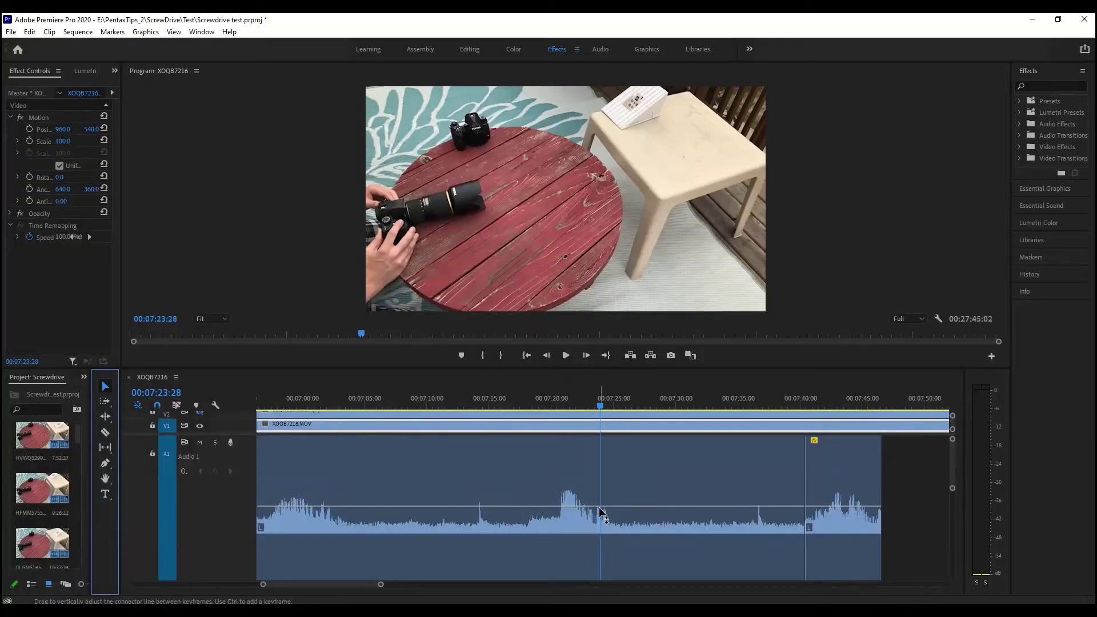
Razor Audio 1 at 00:07:23:28 and delete the audio to the right of the cut
drag(380, 585, 355, 584)
key(c)
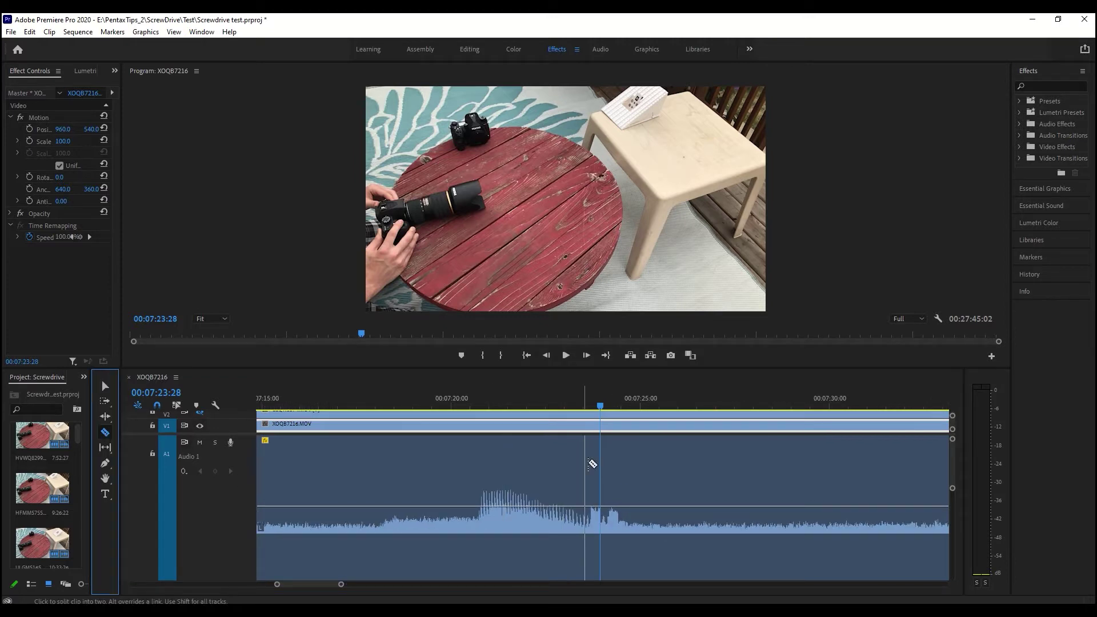
click(602, 464)
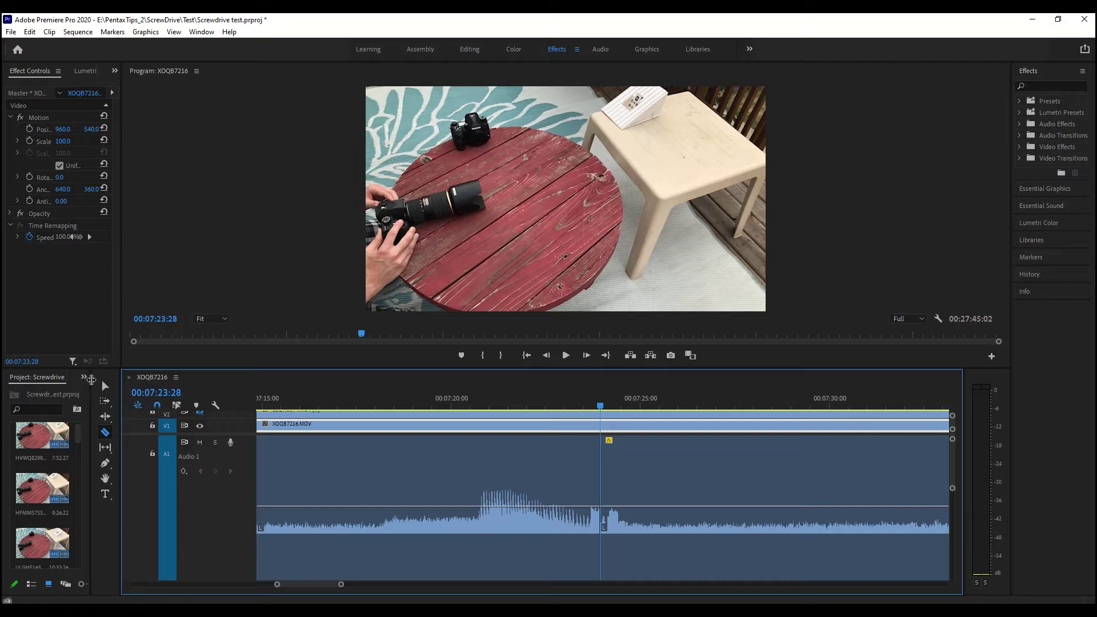
click(103, 383)
click(668, 450)
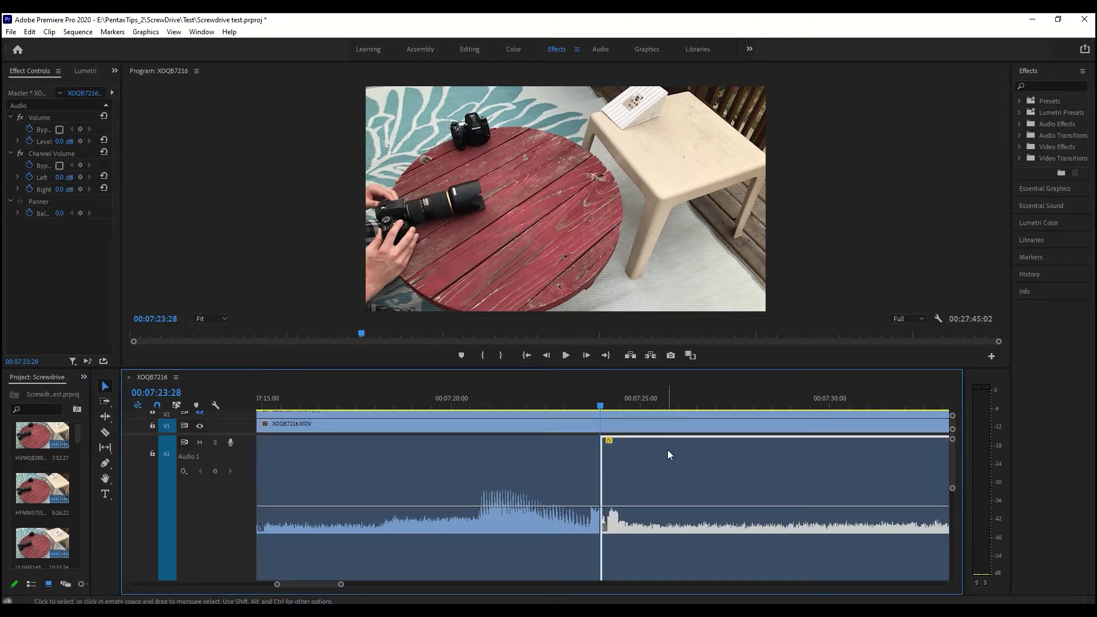
key(Delete)
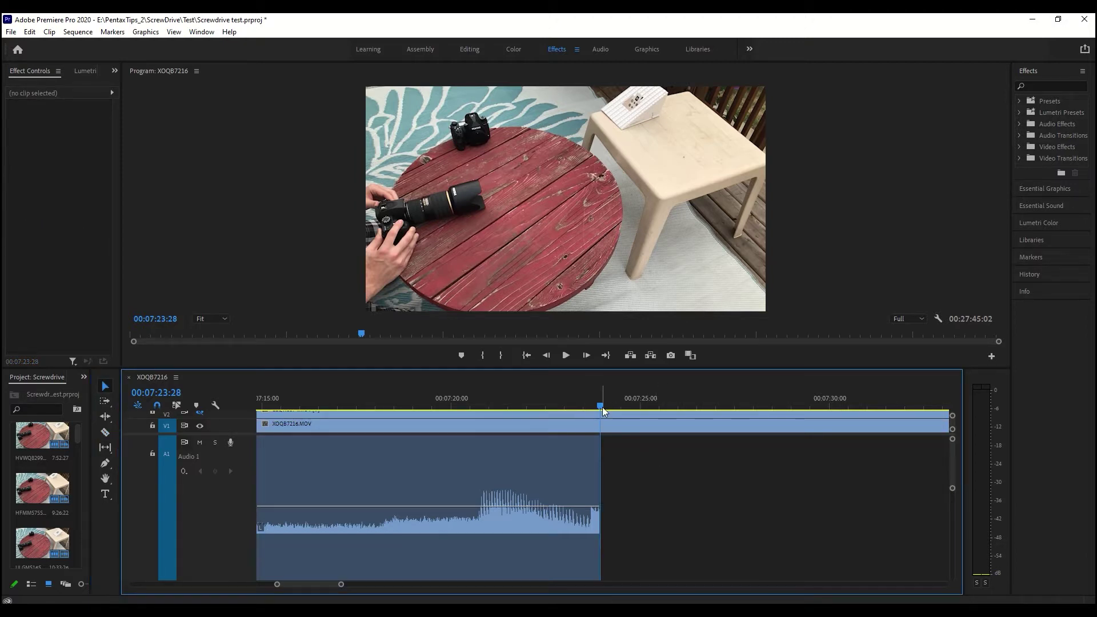
Add a second razor cut on Audio 1 at 00:07:18:01
drag(602, 407, 379, 431)
click(105, 433)
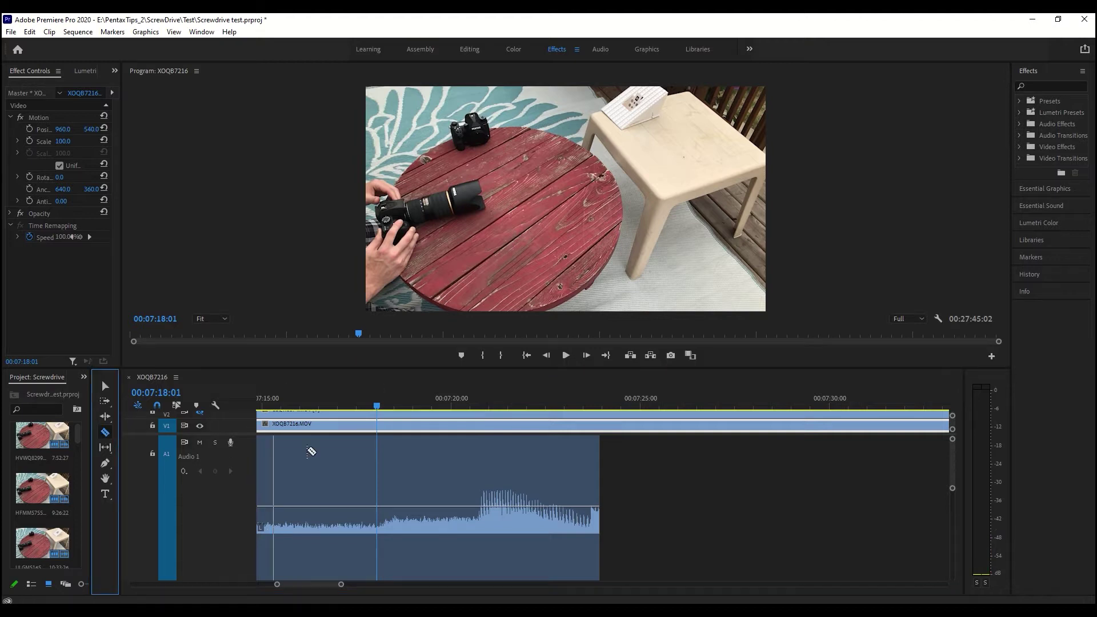
click(380, 449)
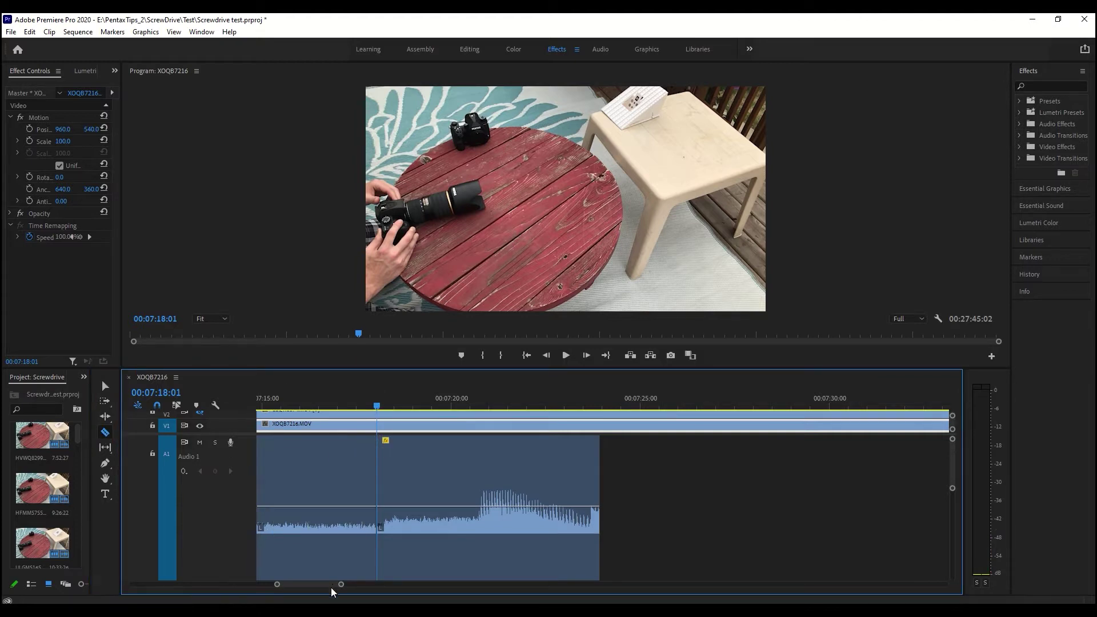
drag(341, 584, 376, 582)
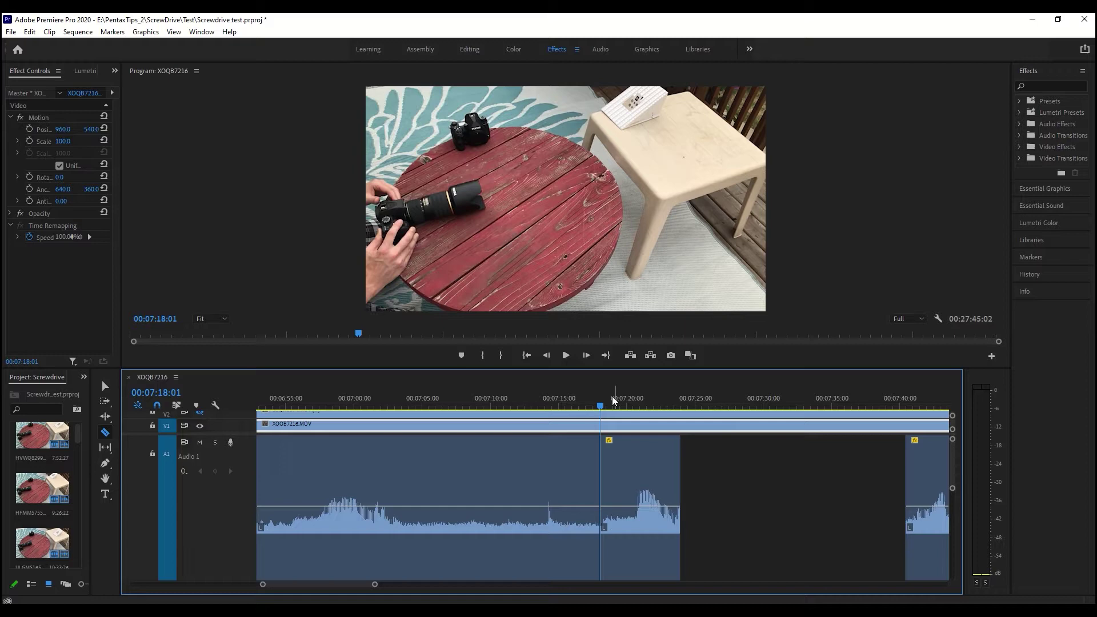
Delete the six short audio clips near the eight-minute mark, one after another
drag(612, 400, 387, 400)
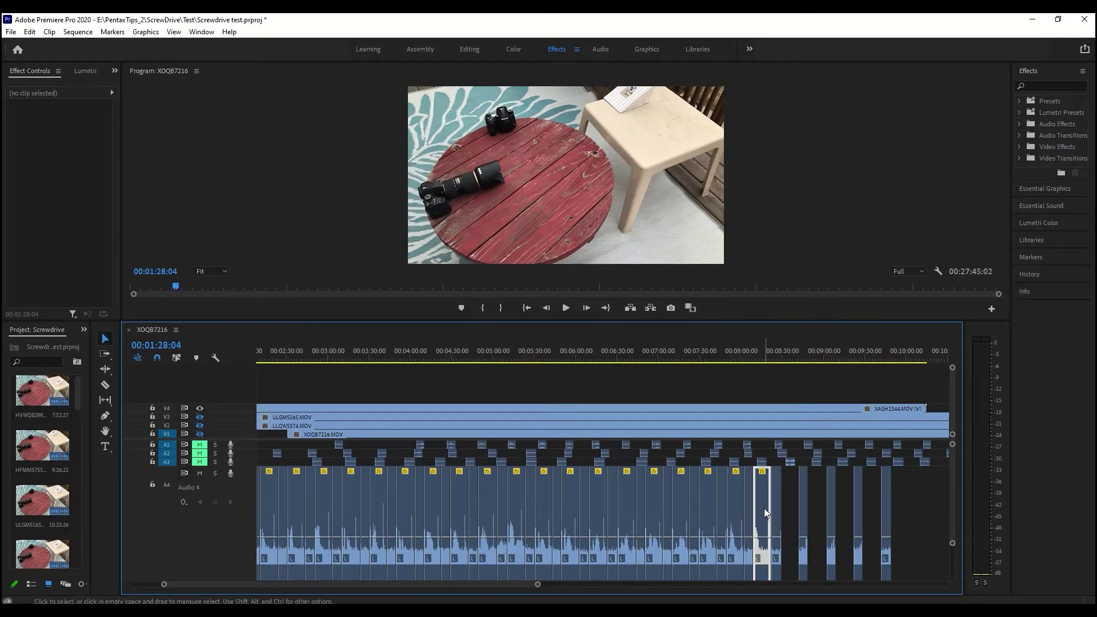
key(Delete)
click(736, 514)
key(Delete)
click(707, 516)
key(Delete)
click(682, 517)
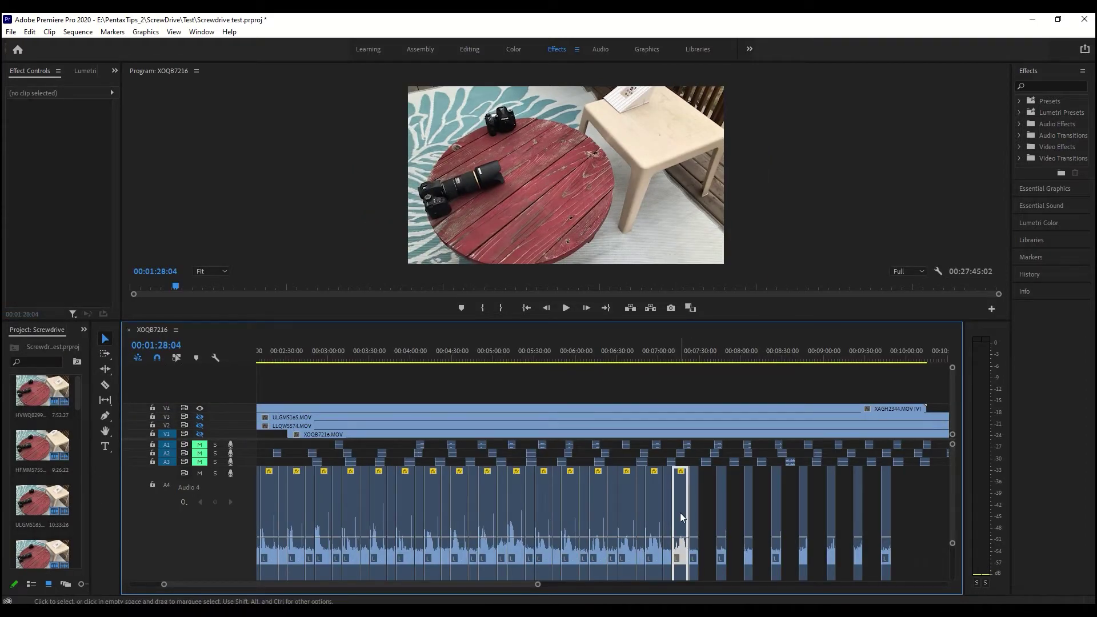
key(Delete)
click(654, 512)
key(Delete)
click(630, 510)
key(Delete)
click(598, 507)
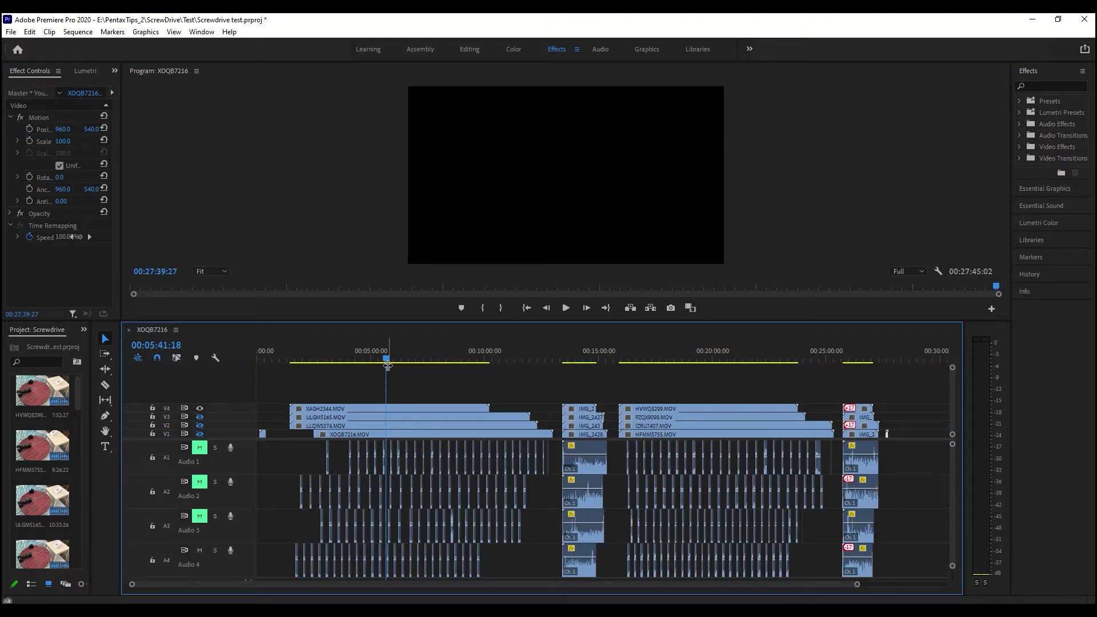
Marquee-select the clips on Audio 1, Audio 2, Audio 3 and Audio 4 in turn
drag(387, 365, 742, 363)
drag(264, 441, 927, 463)
drag(274, 498, 924, 502)
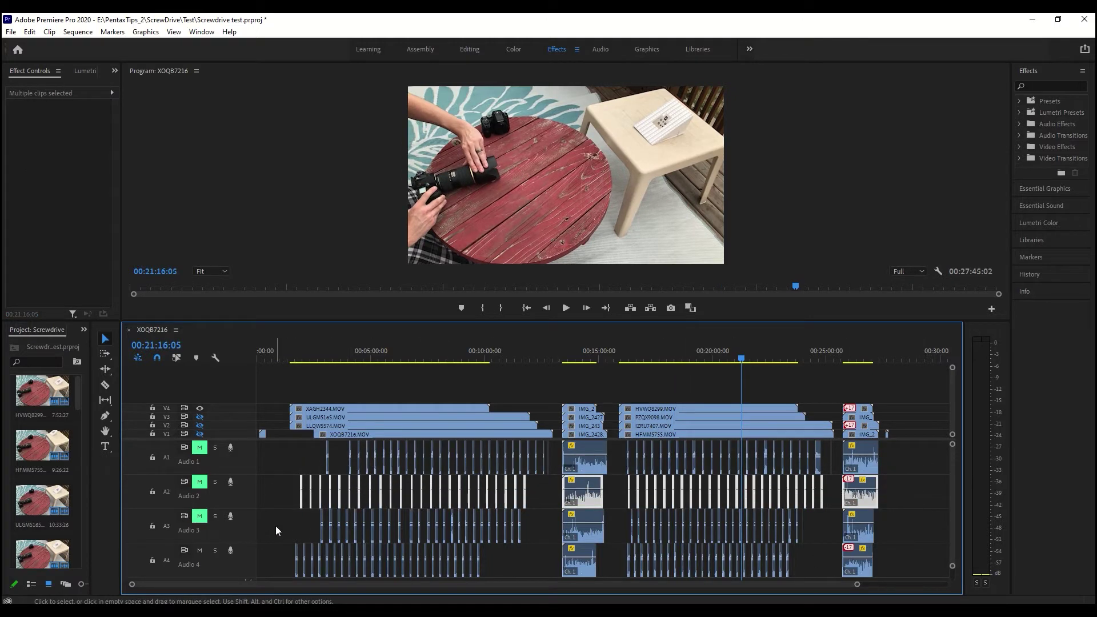
drag(276, 531, 907, 529)
drag(256, 553, 933, 569)
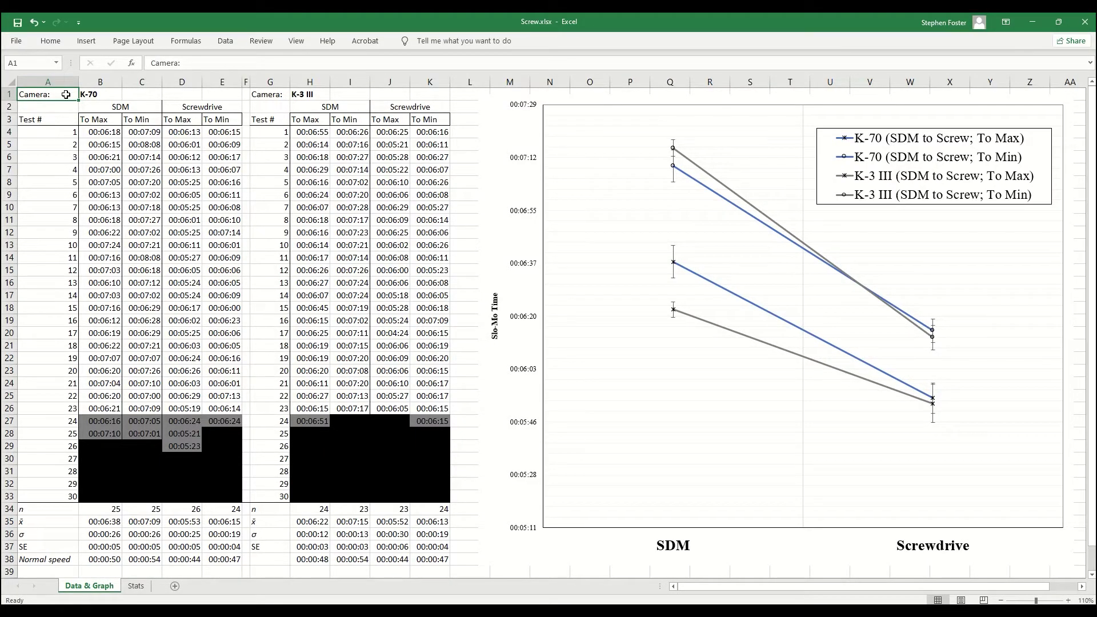
Highlight the K-70 and K-3 III tables and the K-70 SDM and Screwdrive columns
drag(92, 95, 217, 504)
drag(301, 93, 439, 562)
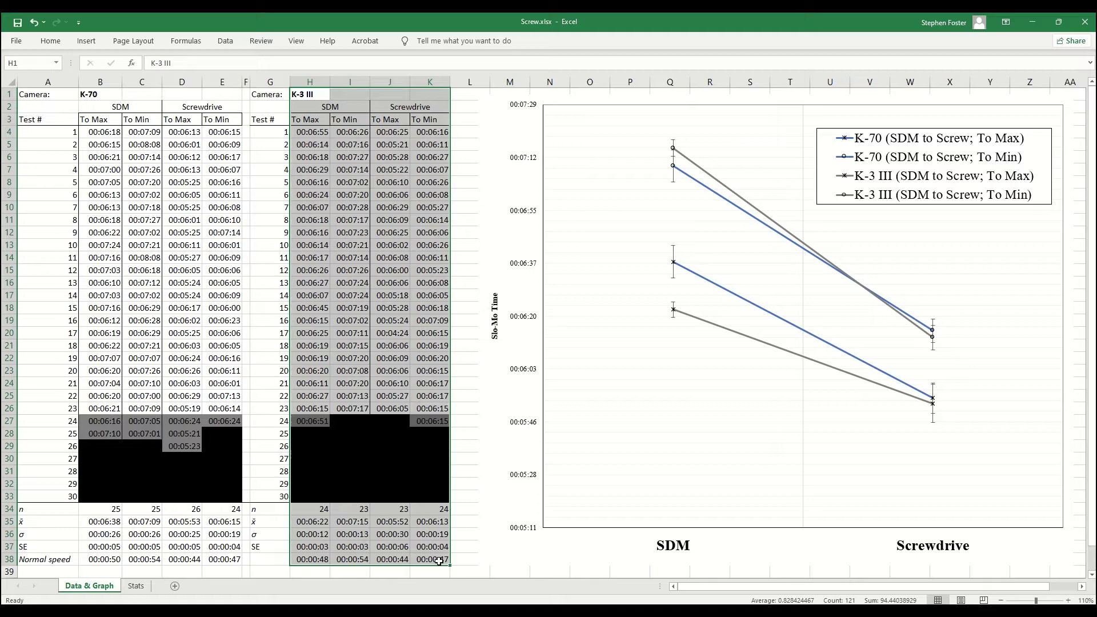
drag(120, 107, 143, 333)
drag(203, 106, 187, 393)
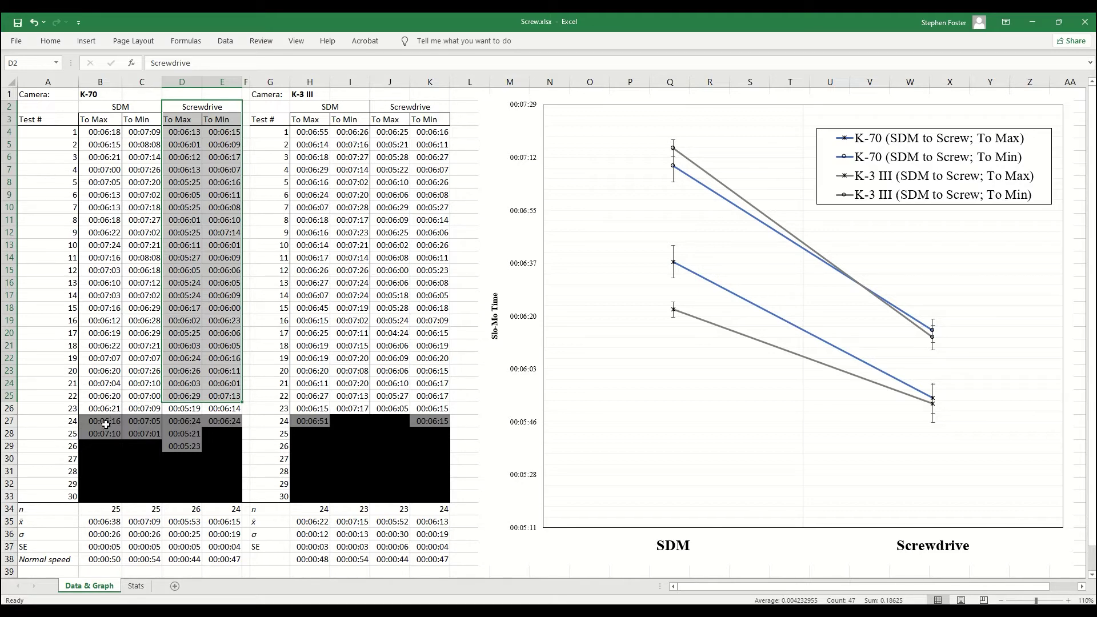
Highlight the blacked-out rows 27–33 and the row 34 test counts of both tables
drag(101, 418, 96, 479)
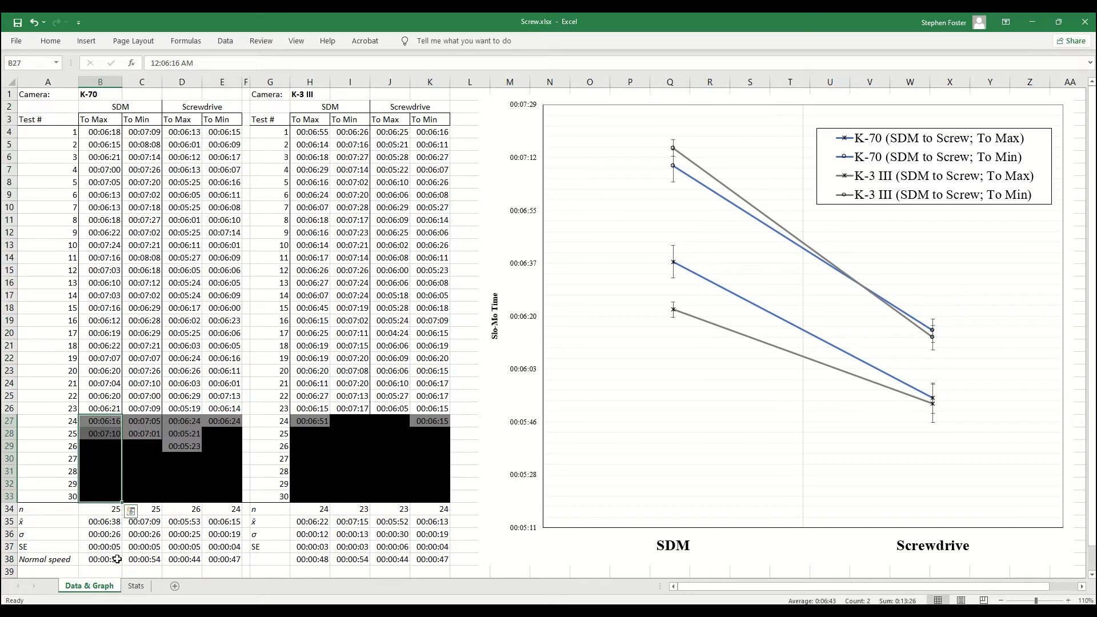
drag(100, 421, 430, 497)
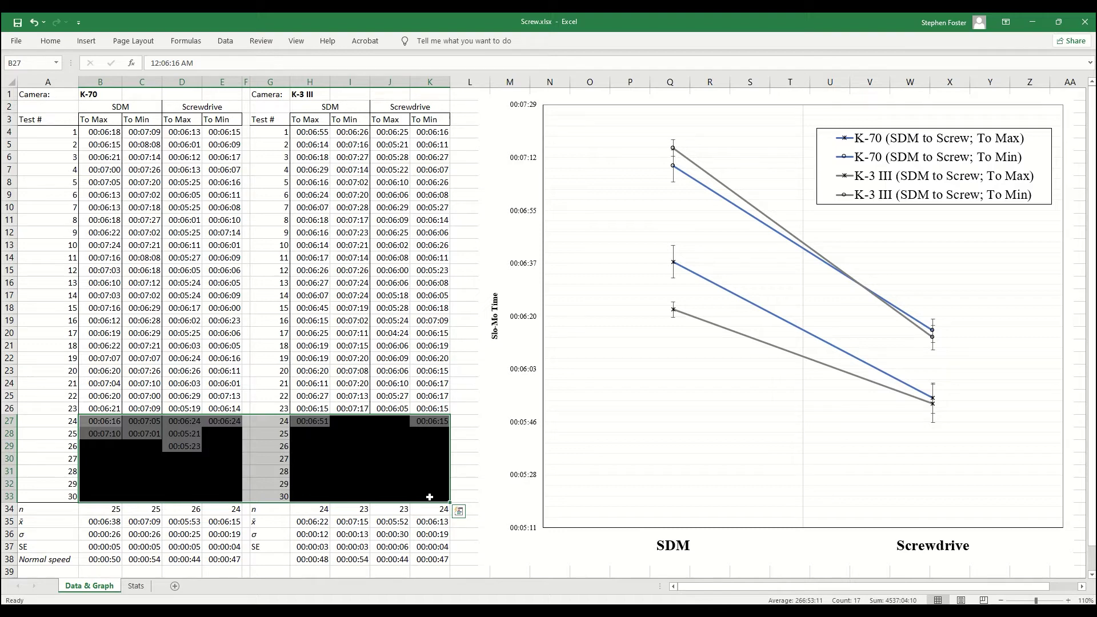
click(67, 407)
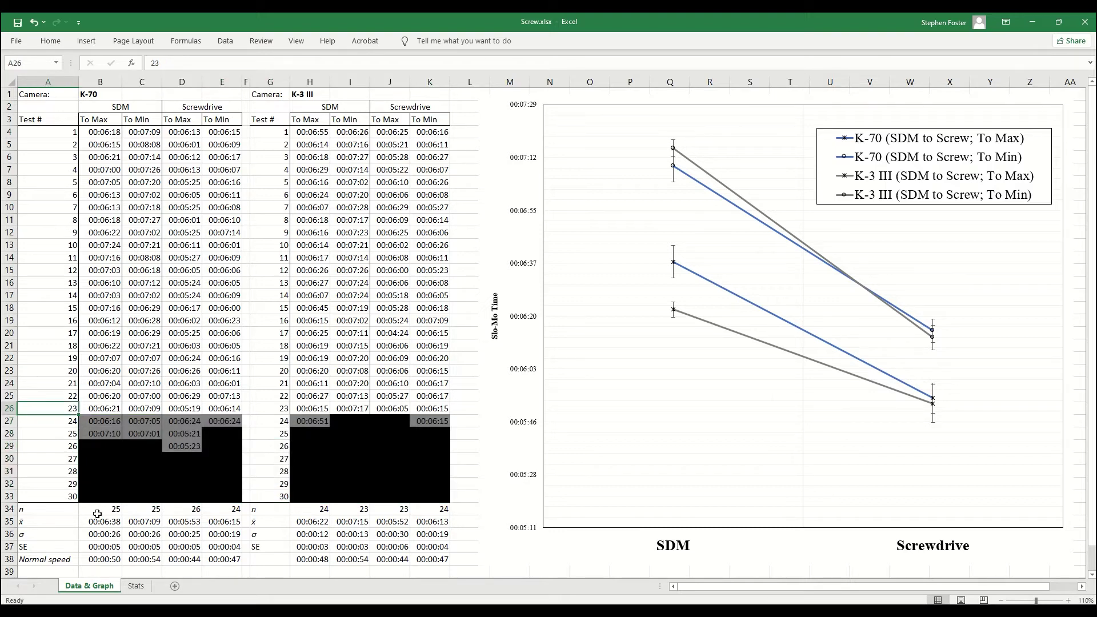
drag(101, 509, 447, 512)
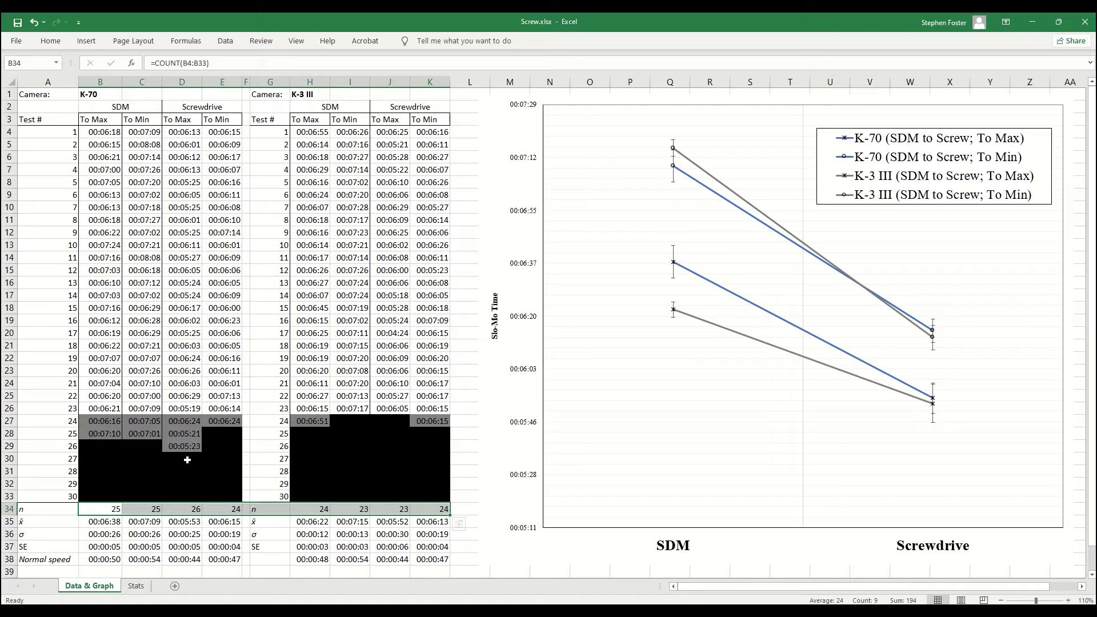
click(63, 411)
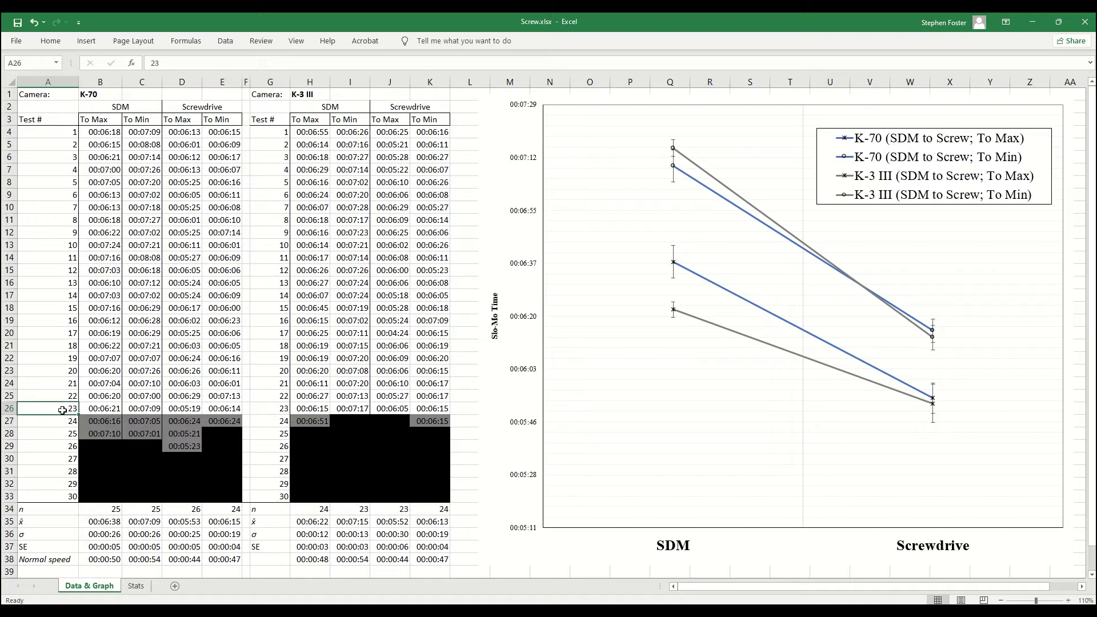
Review the row 35 means, row 37 SE and B38/K38 normal-speed formulas, then go to Stats
click(66, 520)
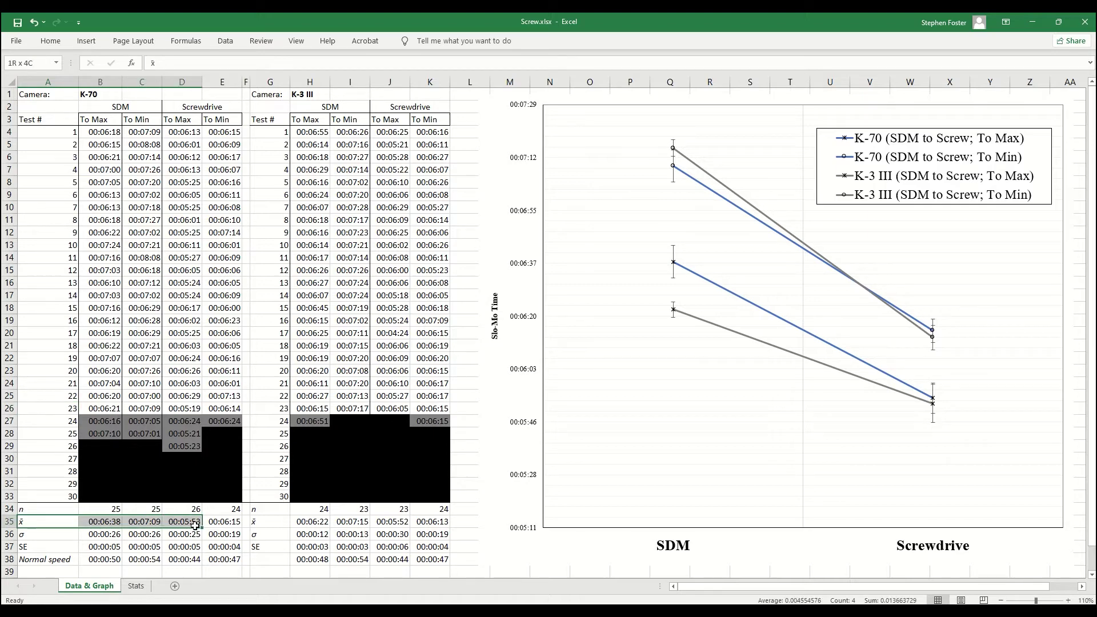
drag(194, 523, 225, 523)
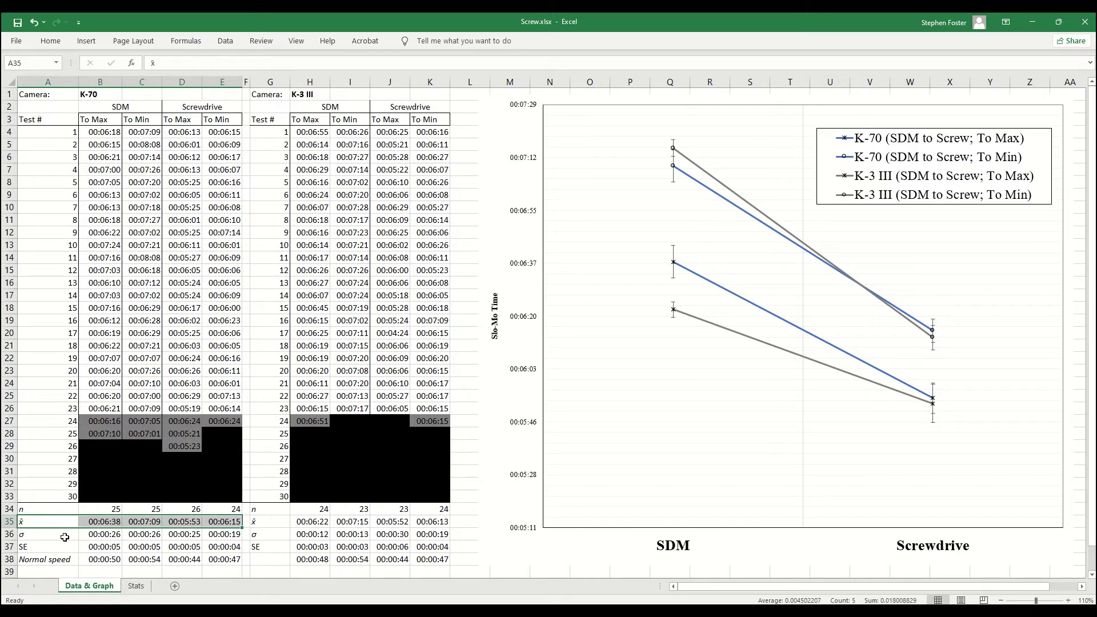
drag(51, 546, 223, 546)
click(44, 560)
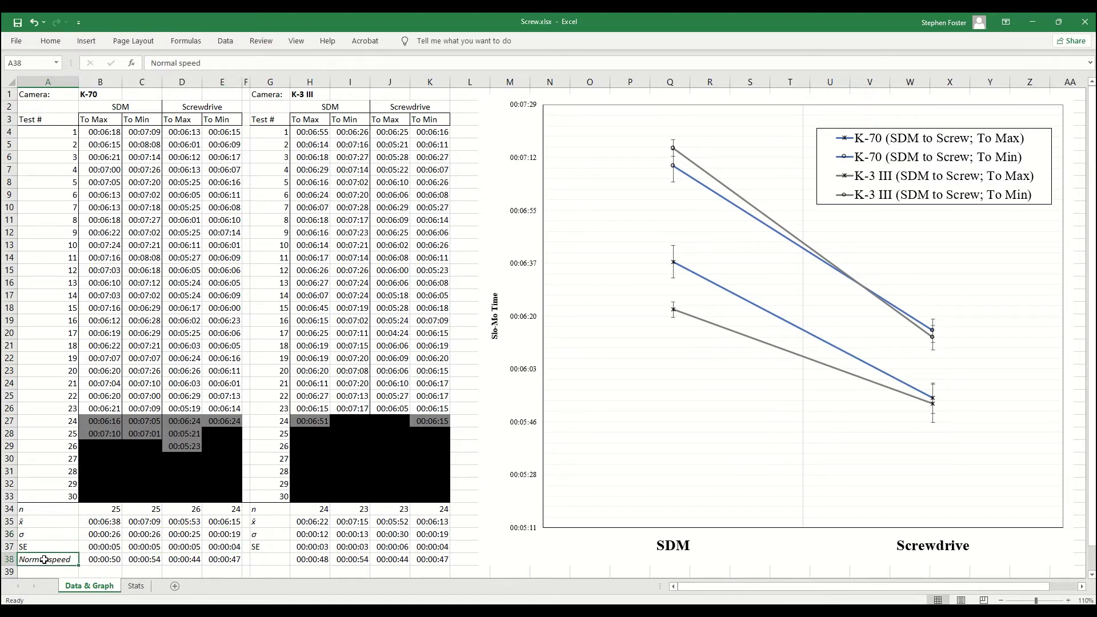
click(107, 523)
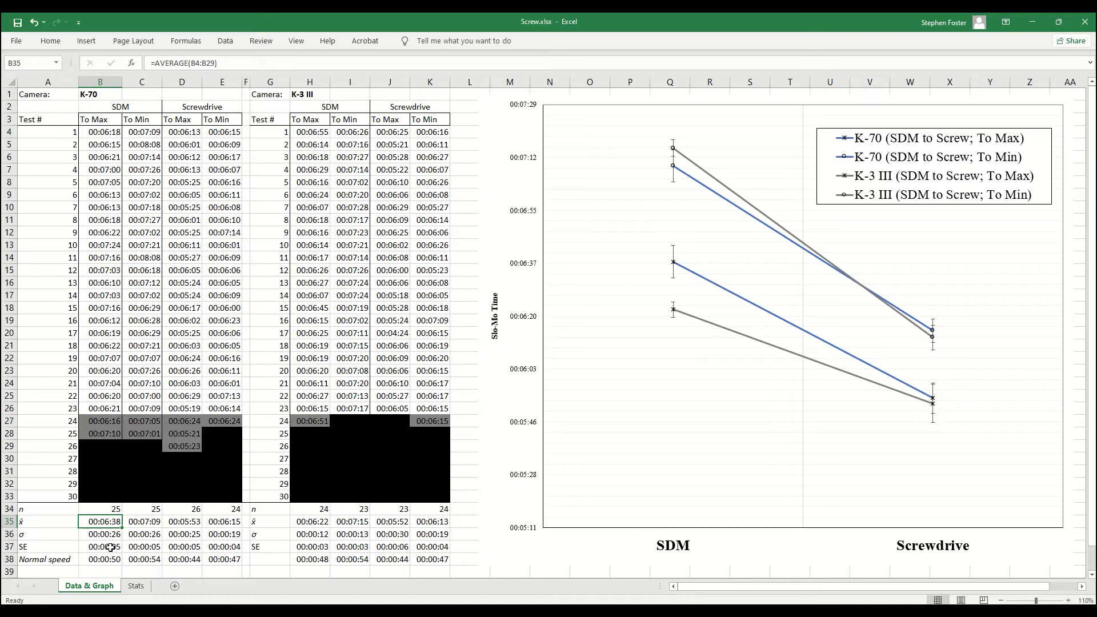
click(110, 560)
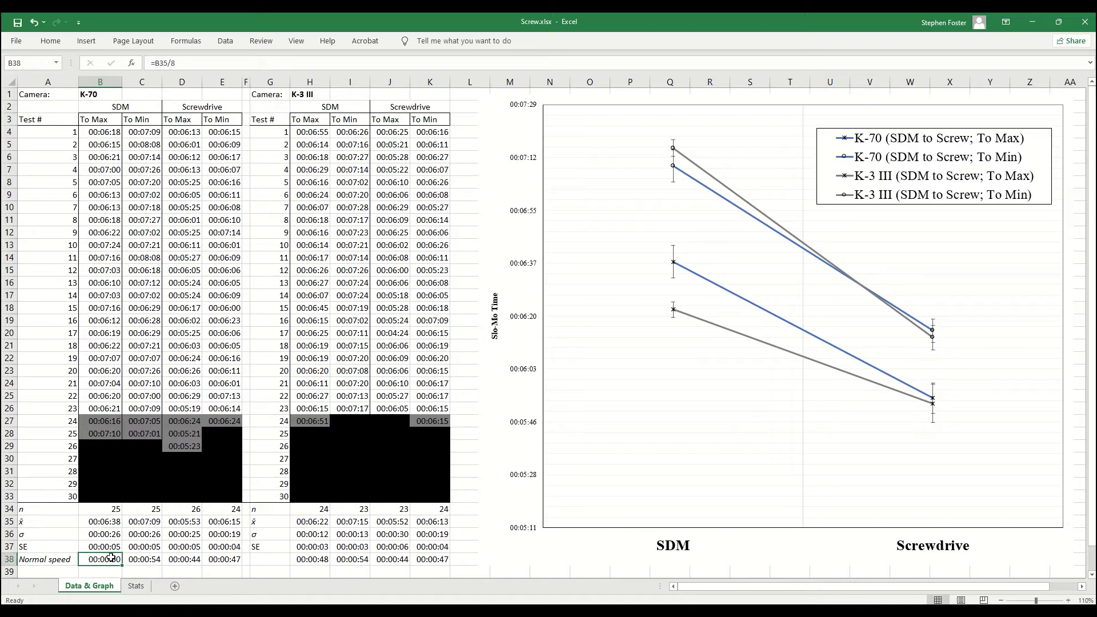
click(430, 560)
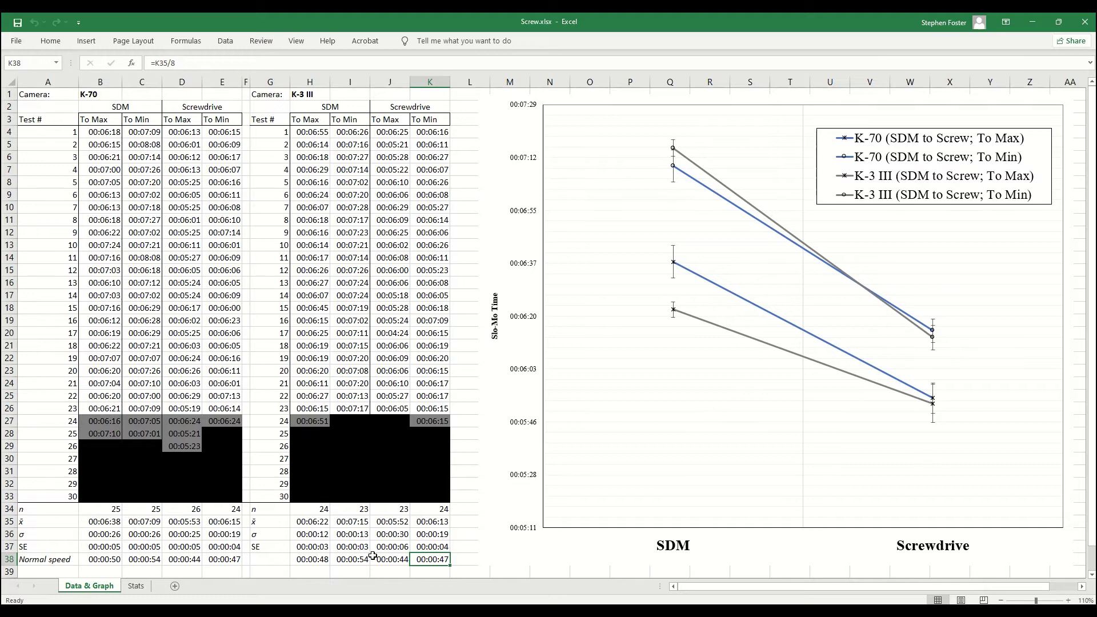
click(137, 586)
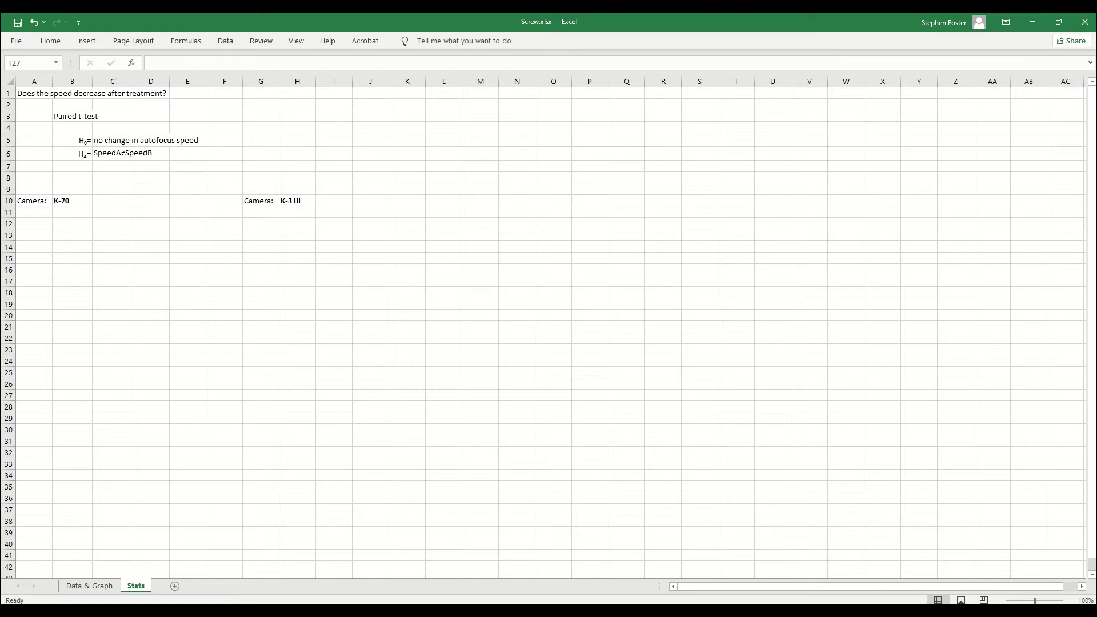
Start a paired t-test with Variable 1 'Data & Graph'!B4:B26 and Variable 2 D4:D26
key(ctrl+z)
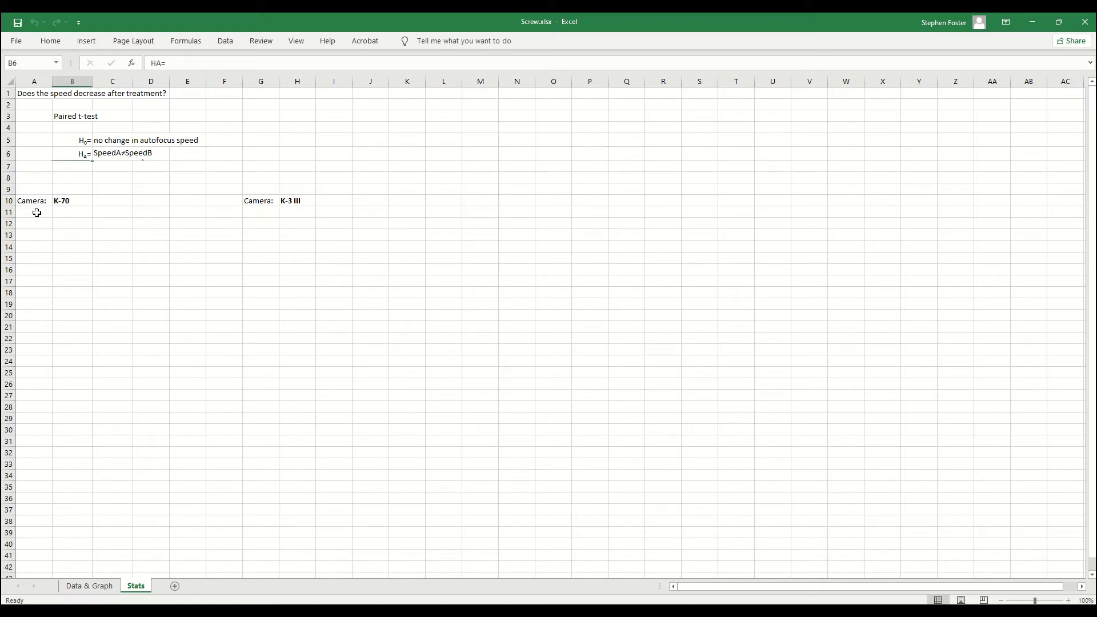
click(35, 221)
click(227, 41)
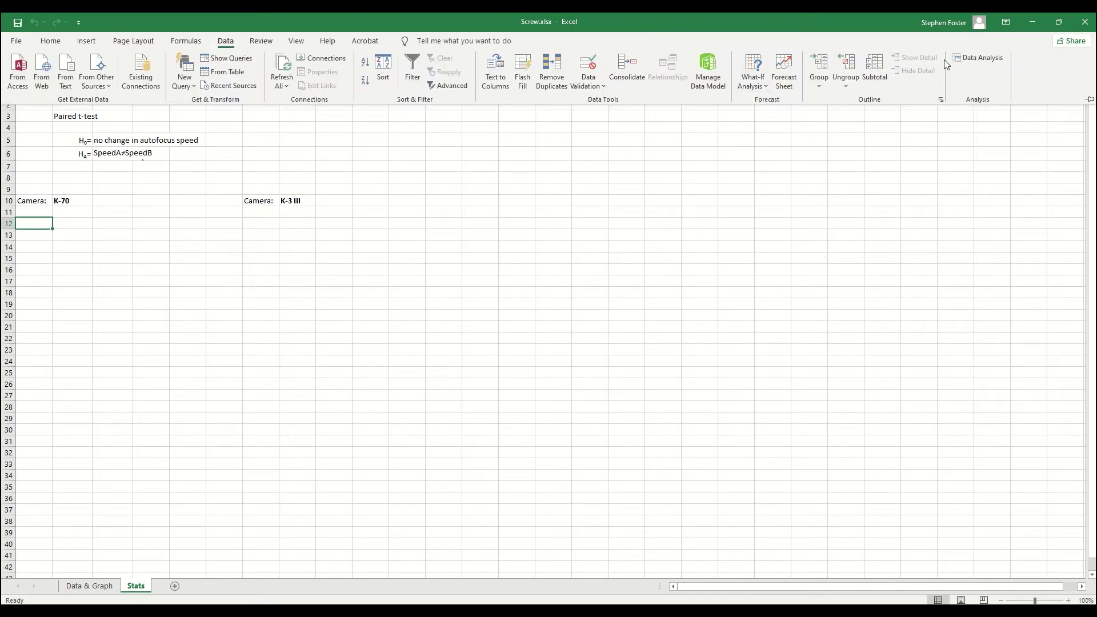
click(945, 60)
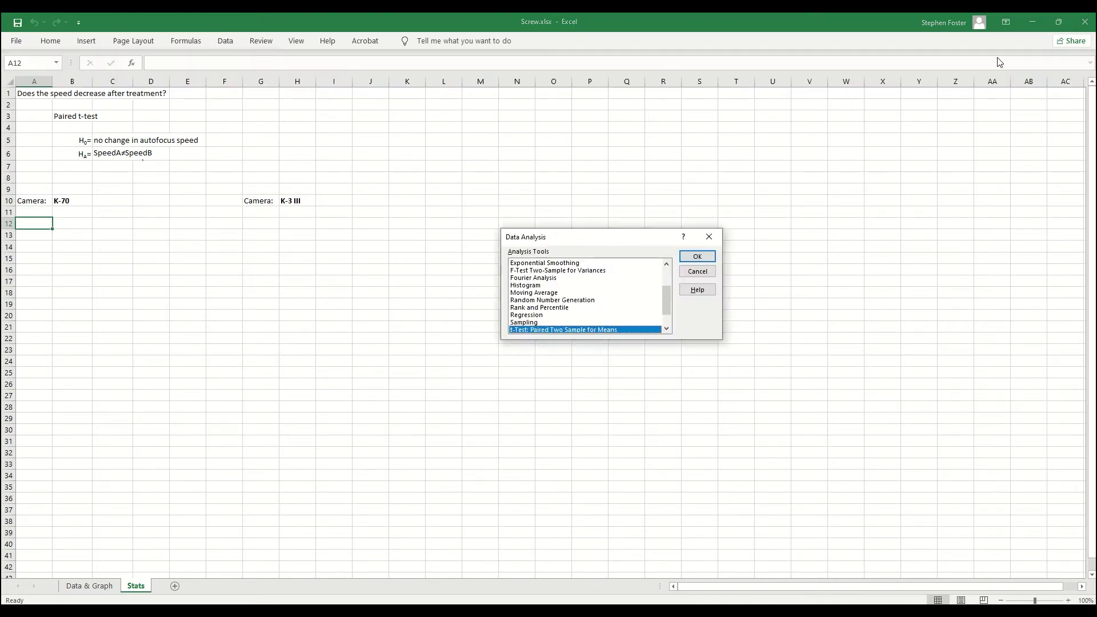
click(691, 258)
click(659, 239)
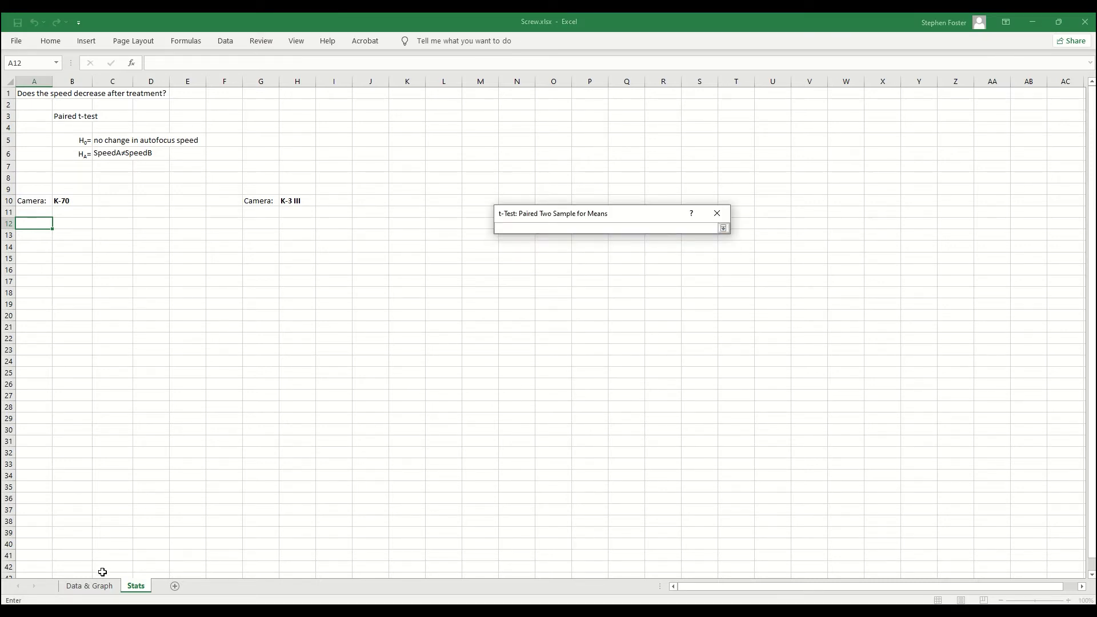
click(90, 585)
drag(100, 132, 104, 409)
click(724, 228)
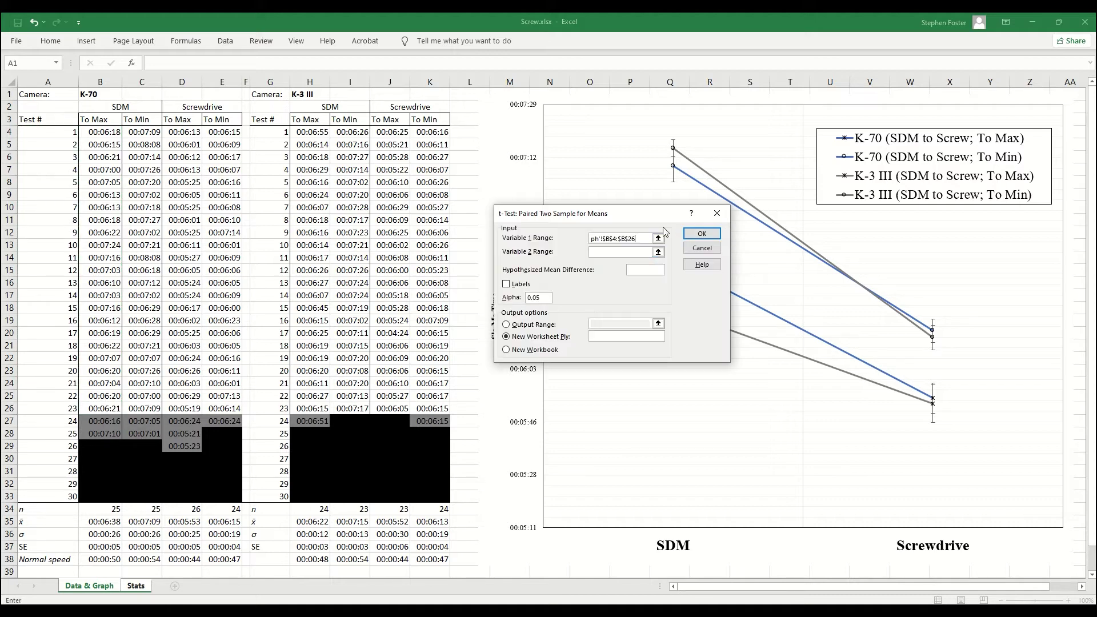
click(664, 253)
click(90, 586)
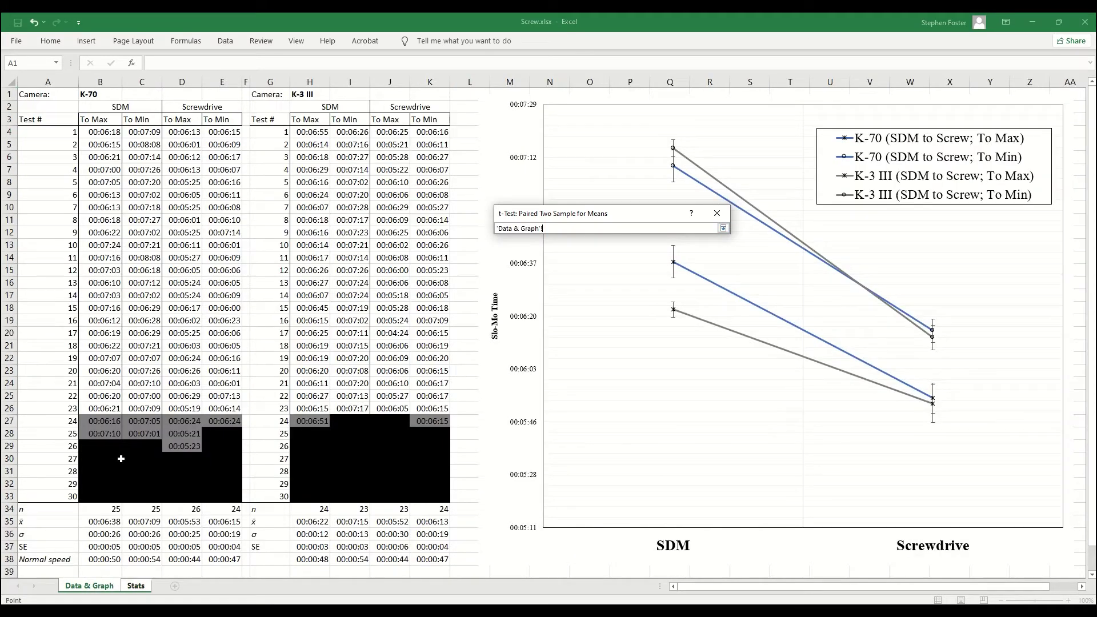
drag(184, 133, 181, 408)
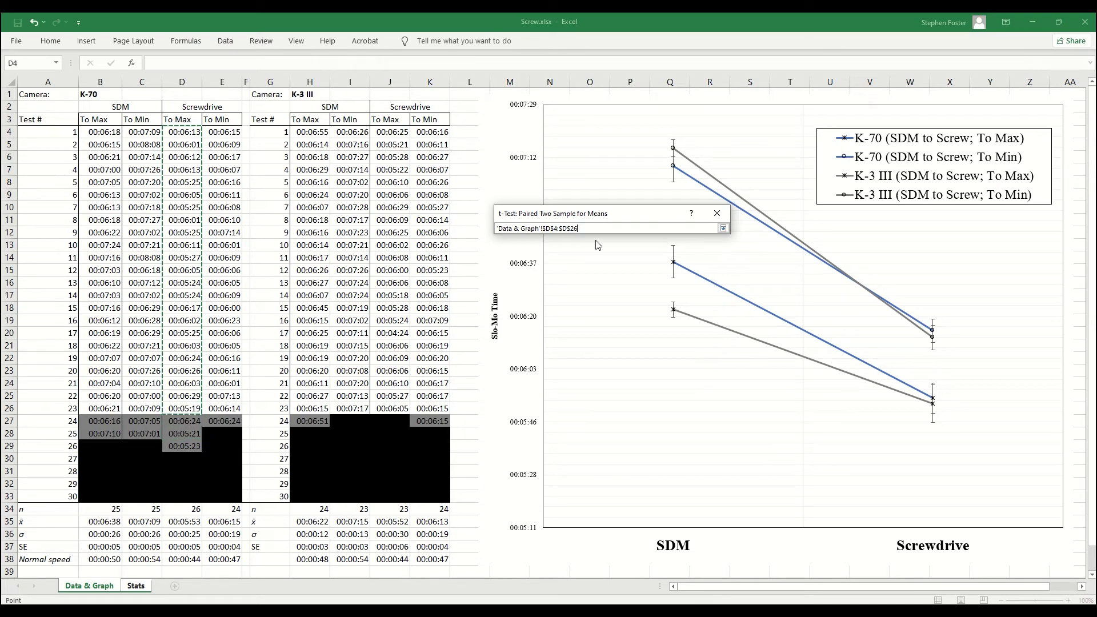
click(723, 228)
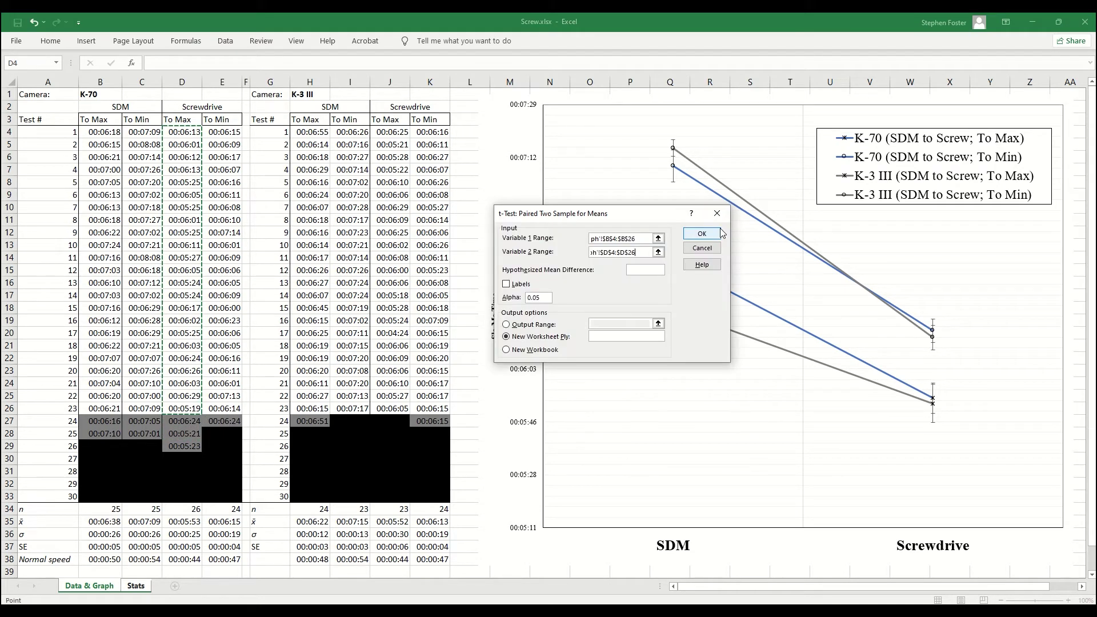
Send the t-test output to $A$12 on the Stats sheet and run it
click(525, 331)
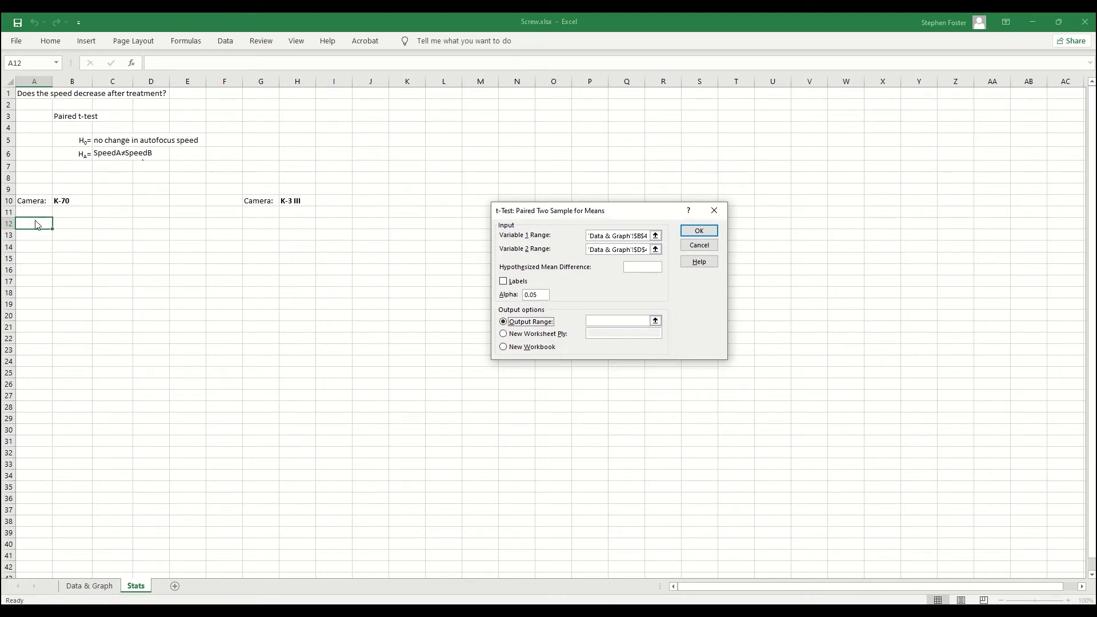
click(655, 320)
click(34, 223)
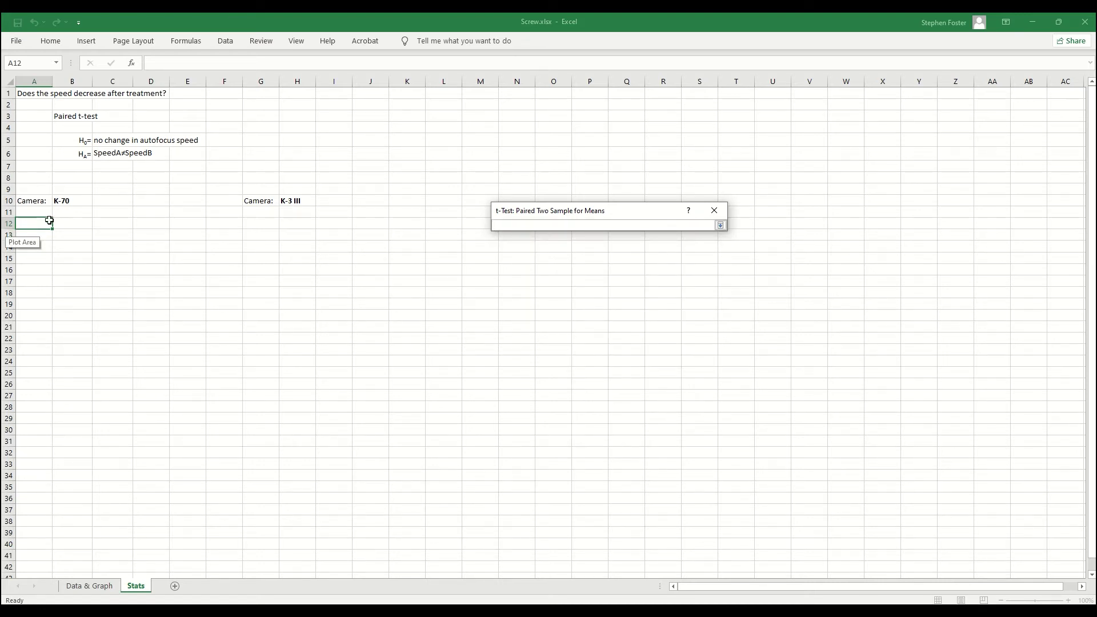
click(721, 225)
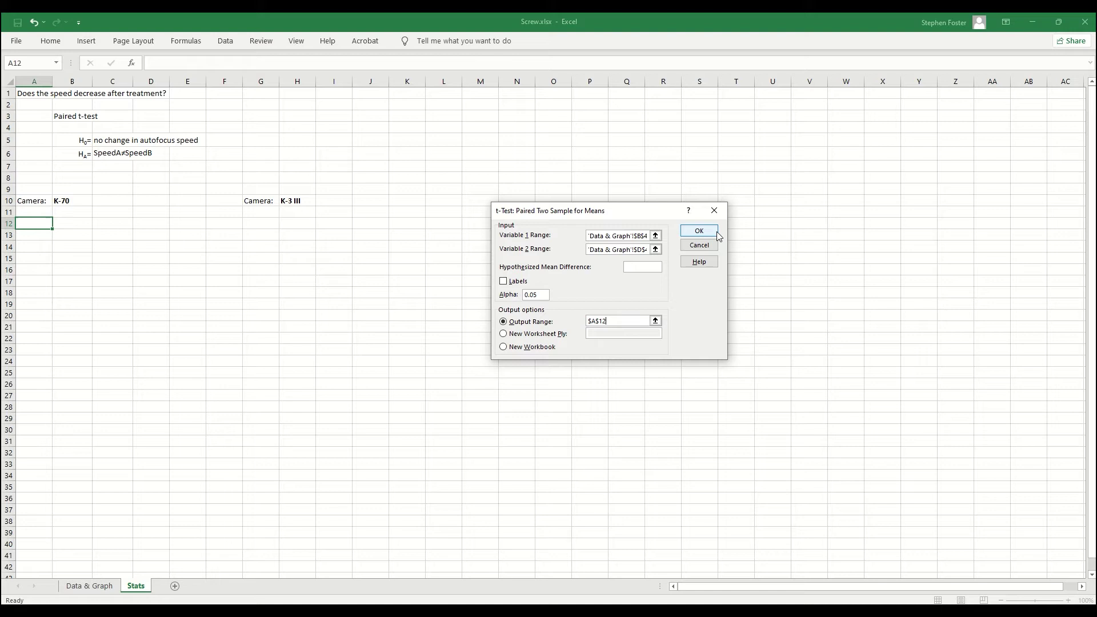
click(707, 232)
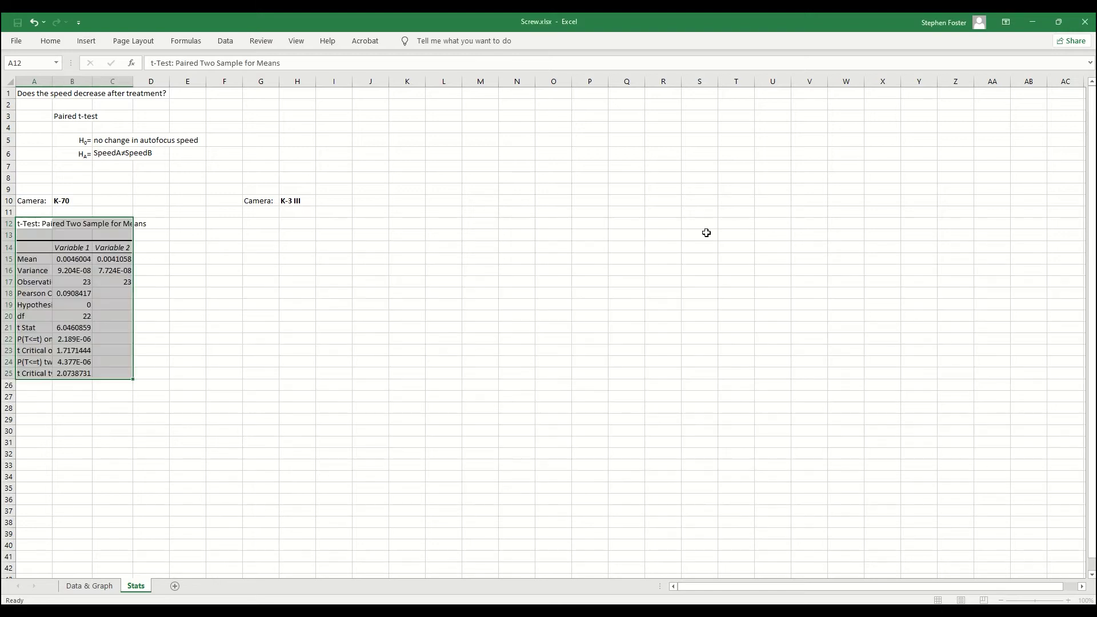
Set up a paired t-test with Variable 1 'Data & Graph'!C4:C26 and Variable 2 E4:E26
click(32, 396)
click(225, 43)
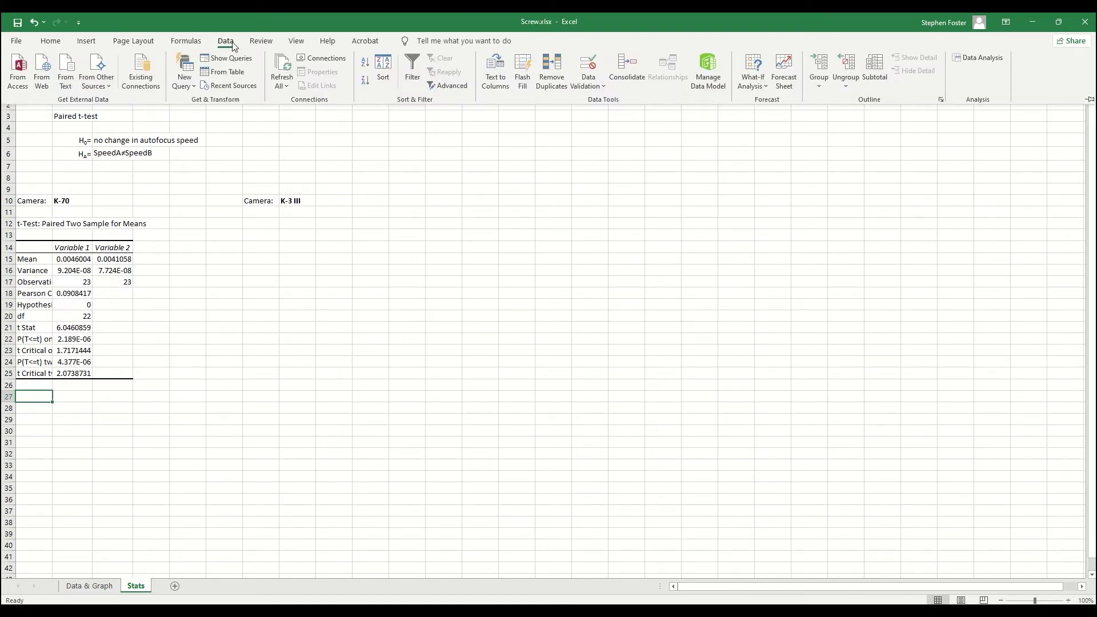
click(979, 53)
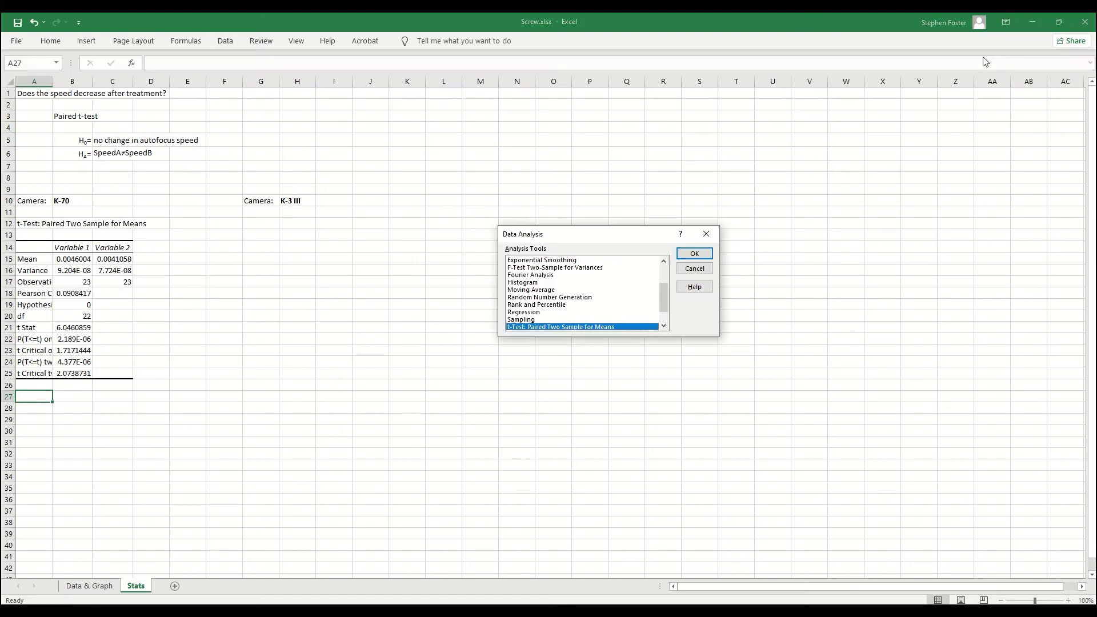
click(695, 253)
drag(638, 235, 589, 236)
key(BackSpace)
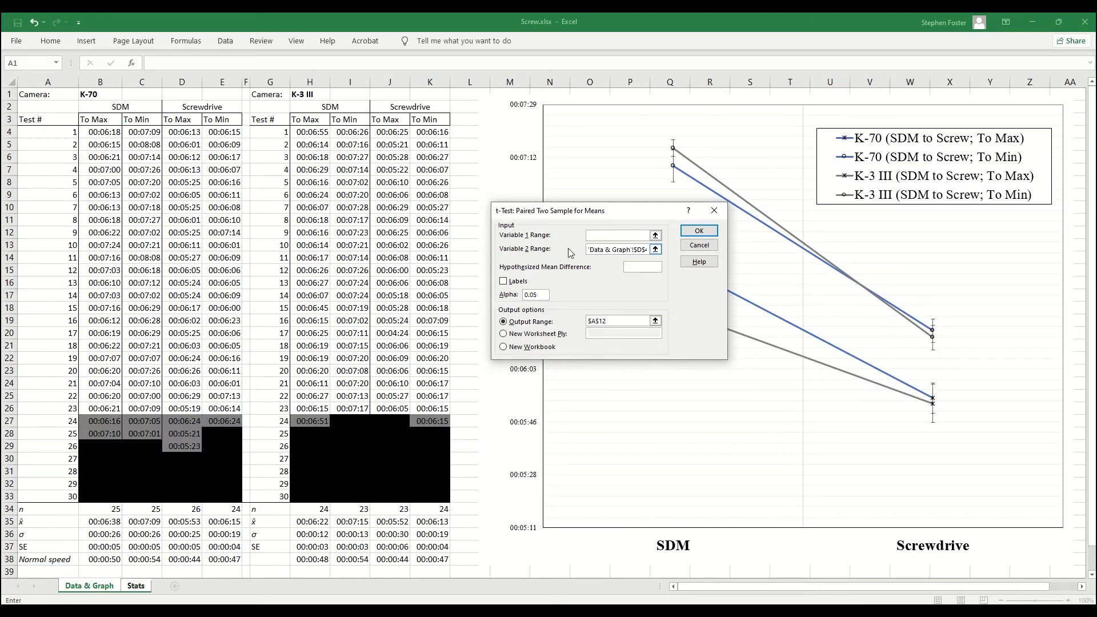
click(655, 235)
click(82, 588)
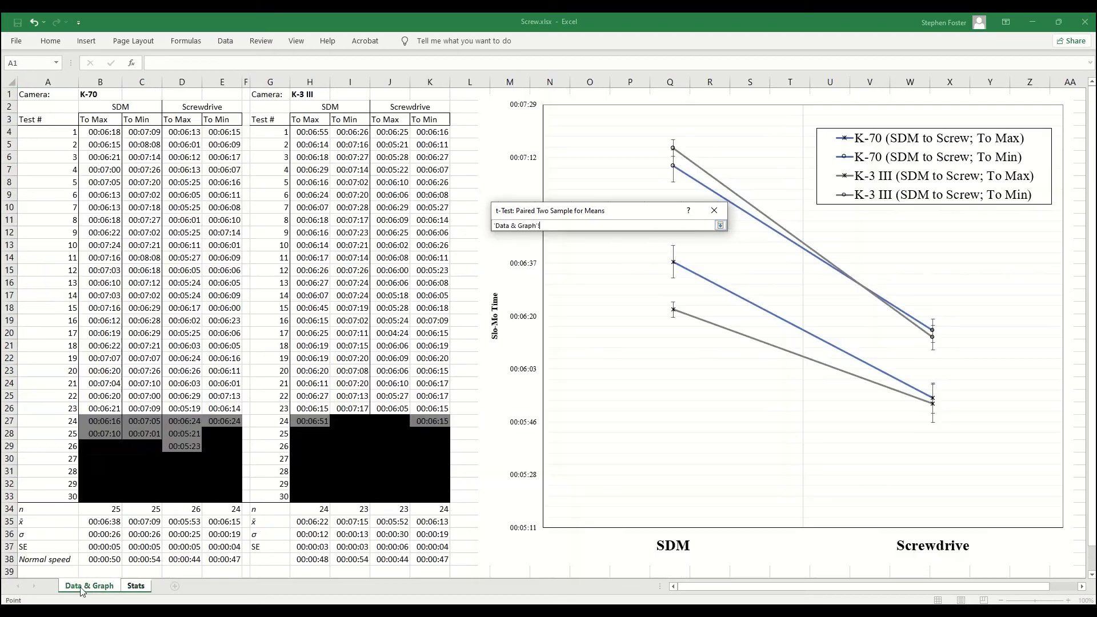
drag(141, 132, 143, 409)
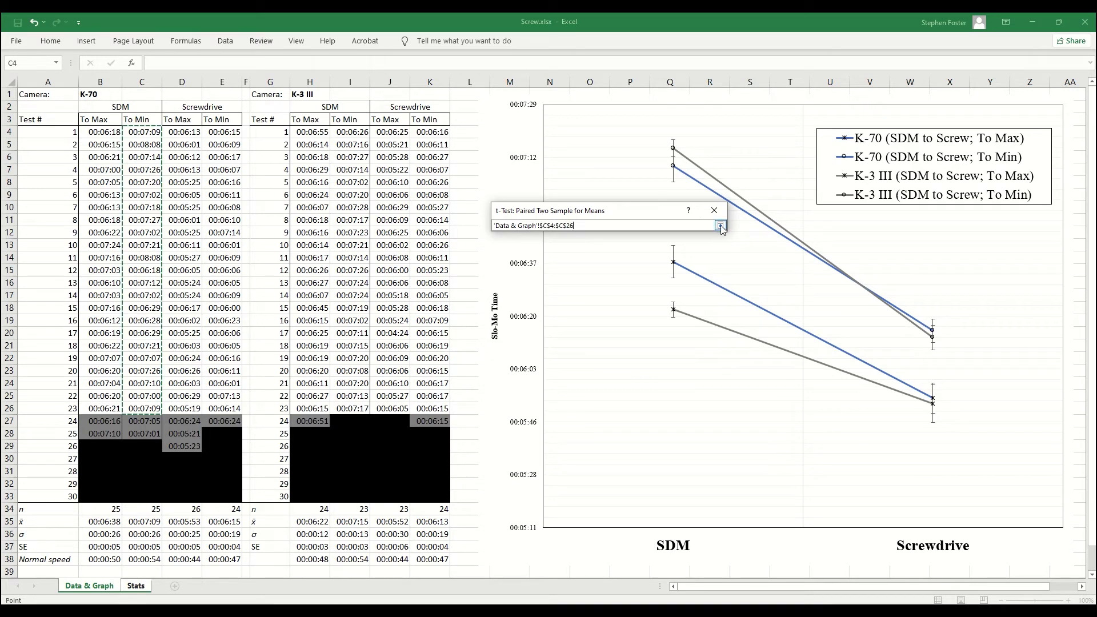
click(721, 225)
click(676, 252)
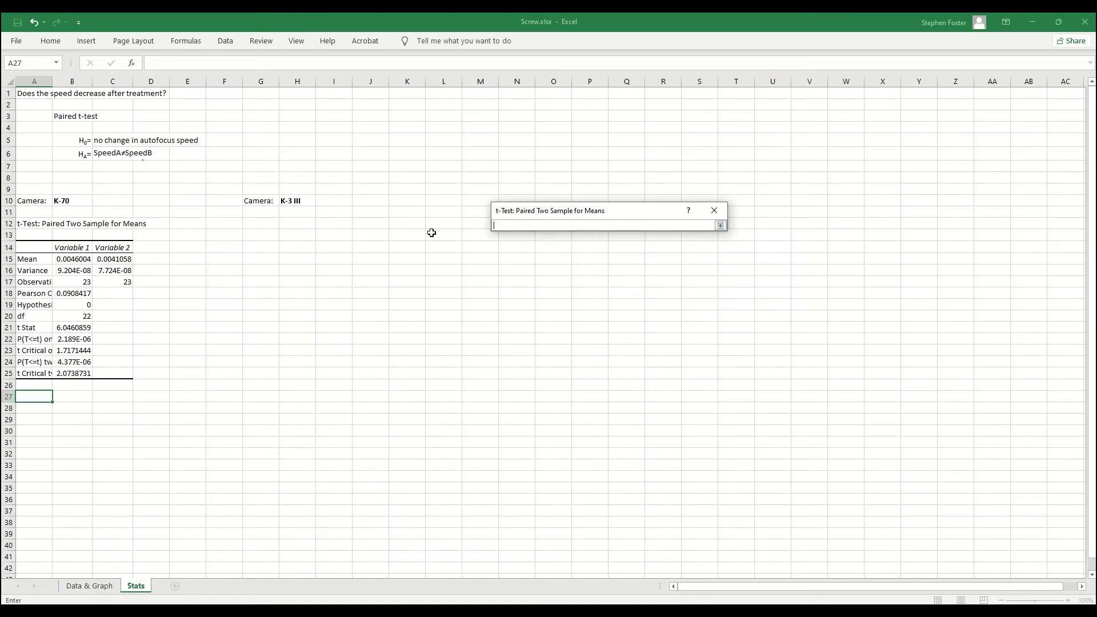
click(94, 587)
drag(226, 132, 223, 411)
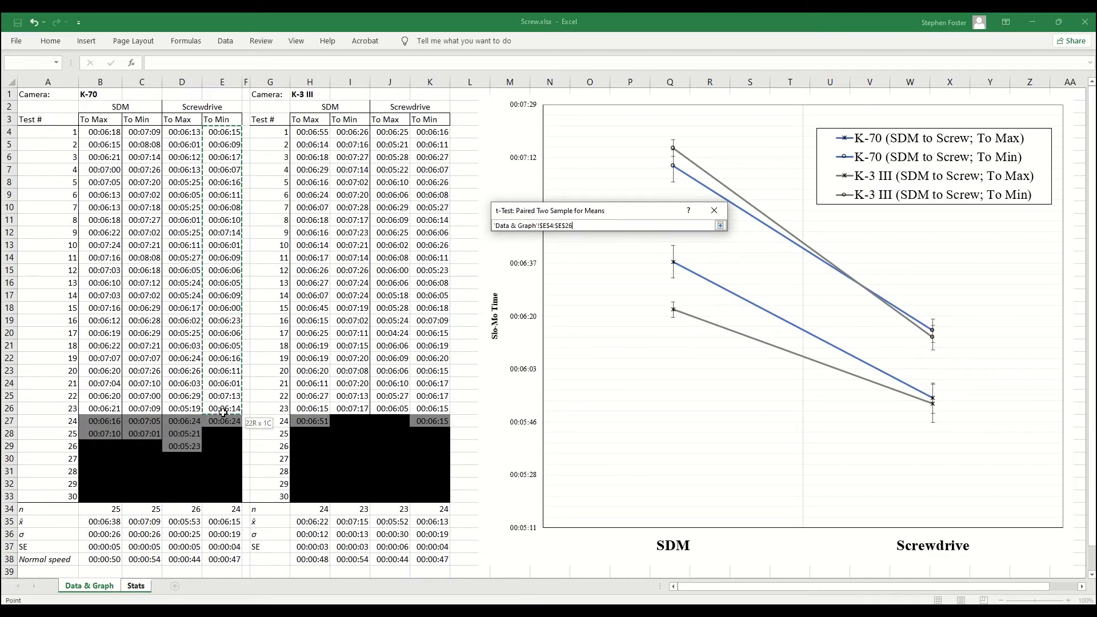
click(720, 225)
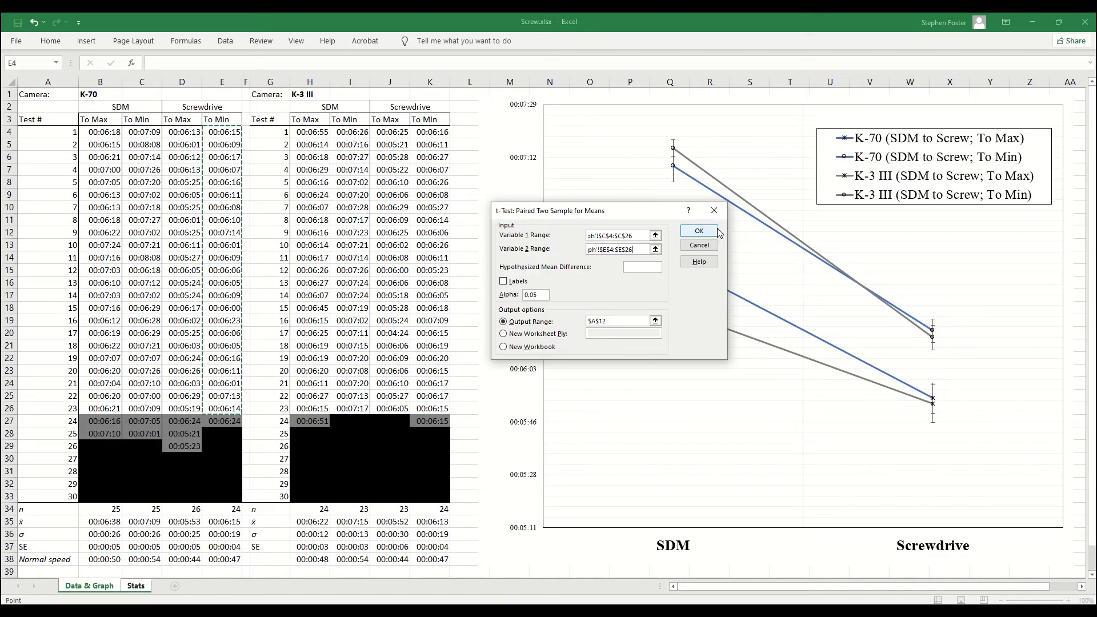
Output the To Min t-test results to $A$28 and run it
click(655, 321)
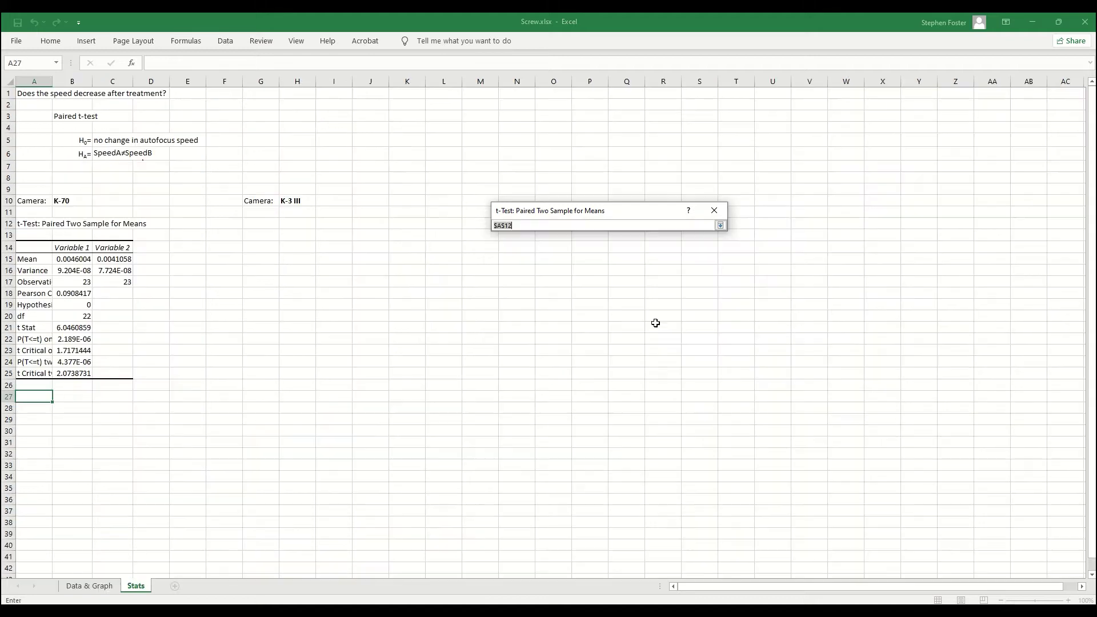
click(33, 407)
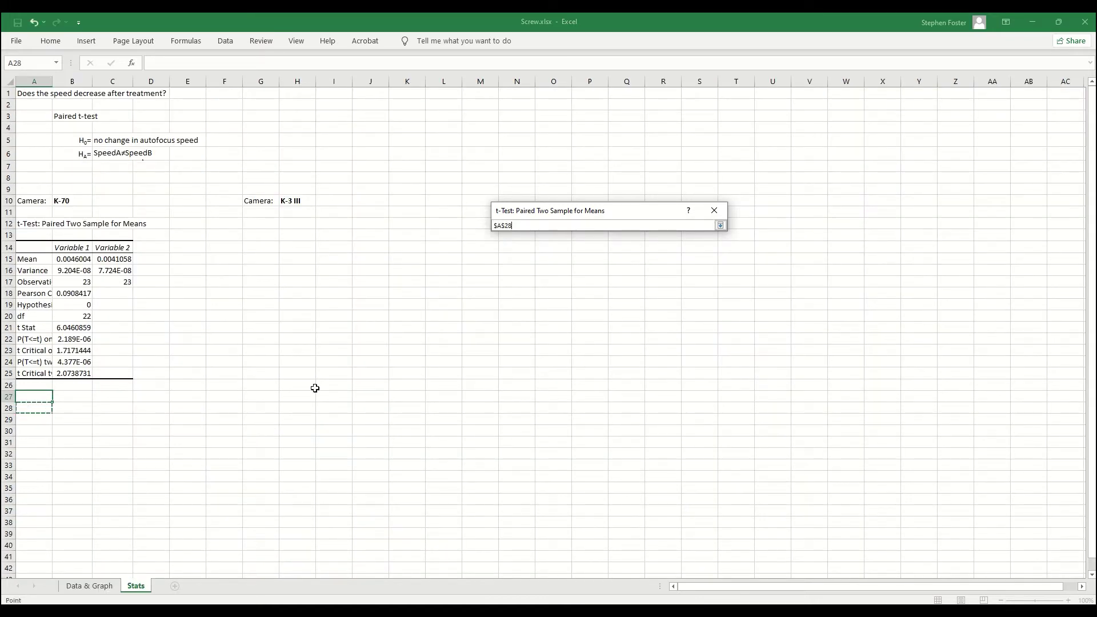
click(721, 226)
click(710, 235)
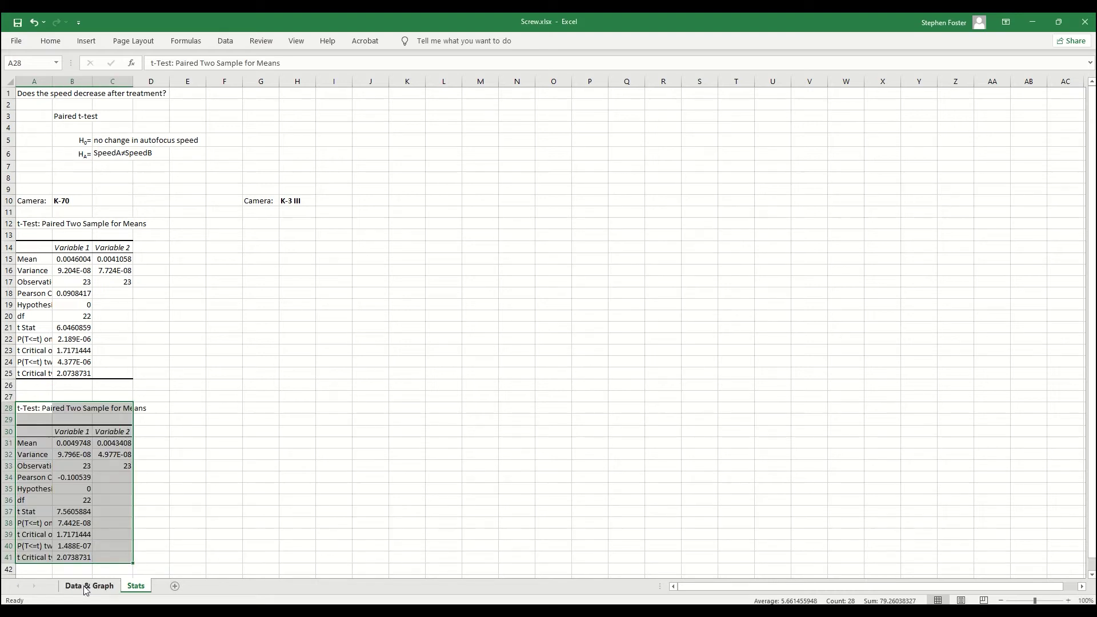
scroll(171, 472, down, 2)
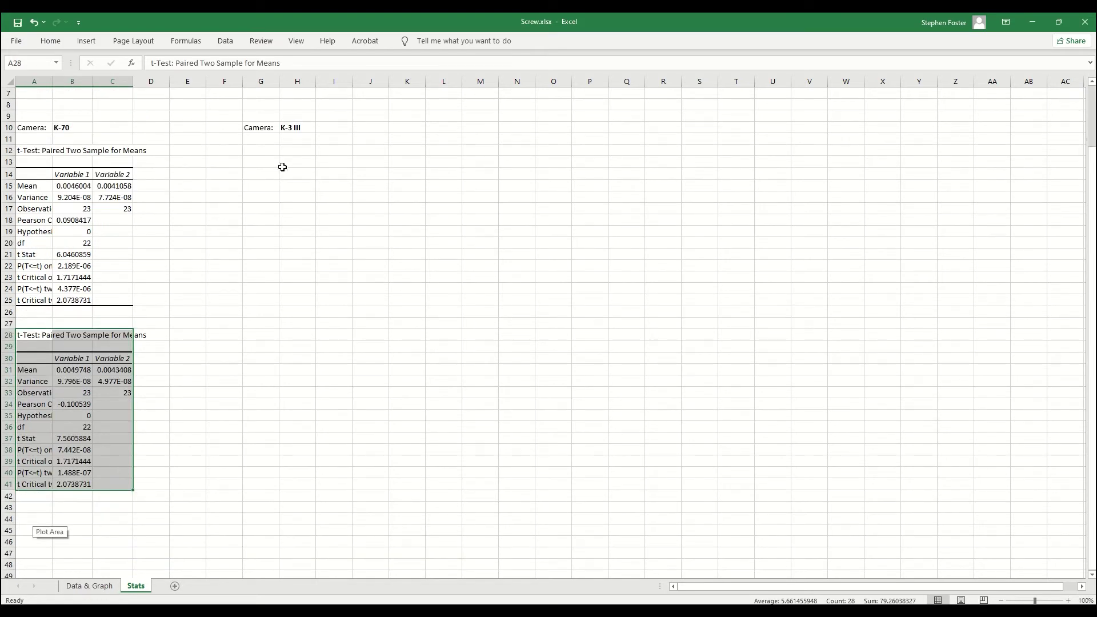
Open the paired two-sample t-test and clear both old variable ranges
click(264, 180)
click(225, 40)
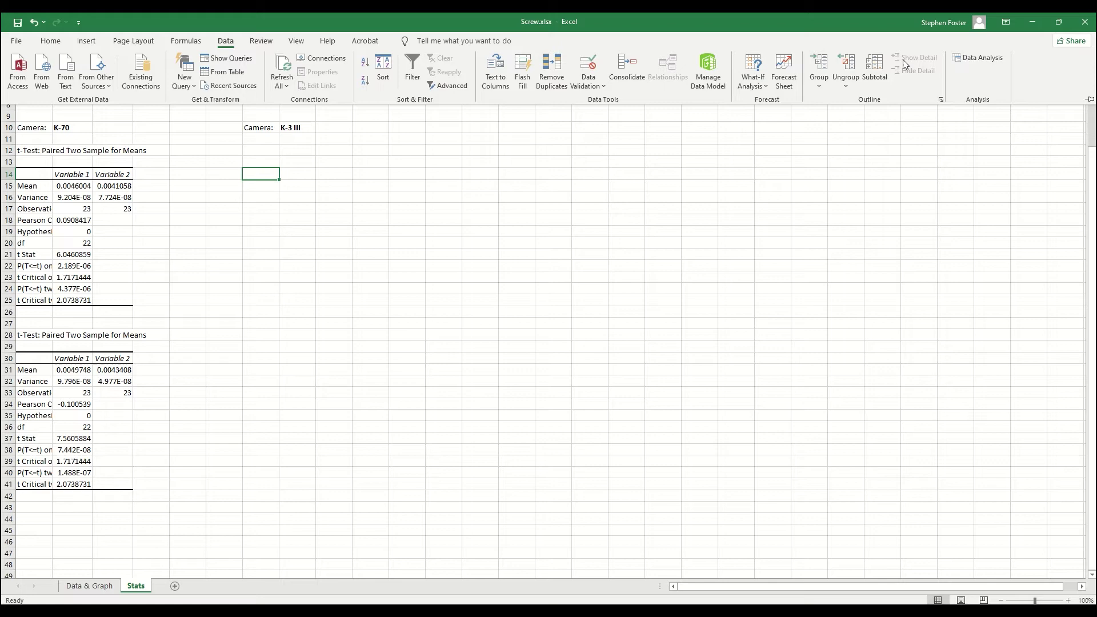
click(978, 61)
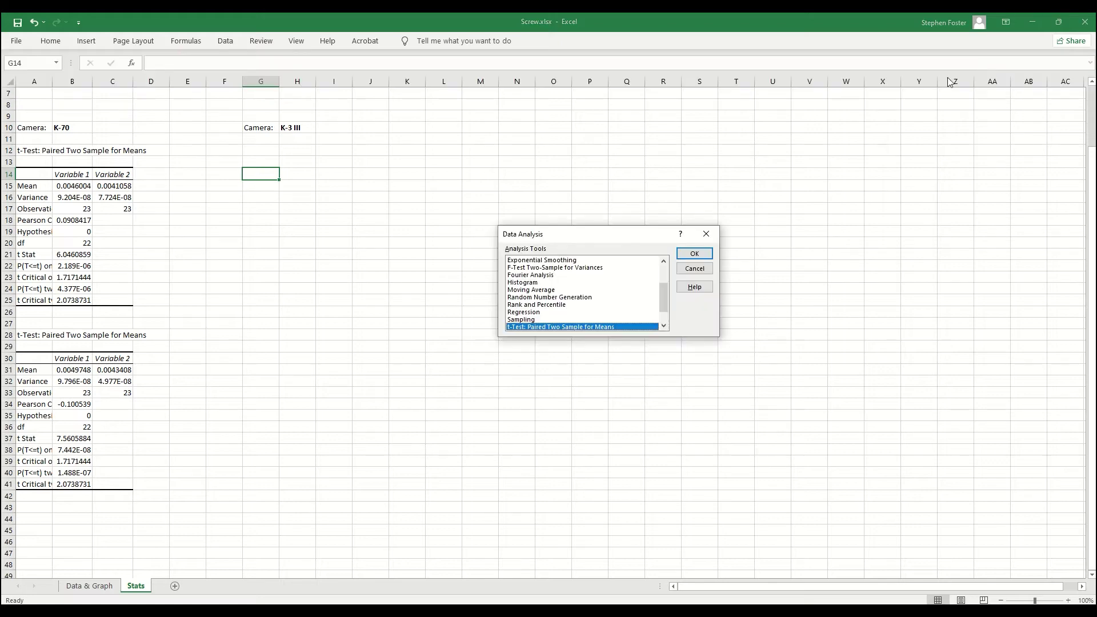
click(696, 255)
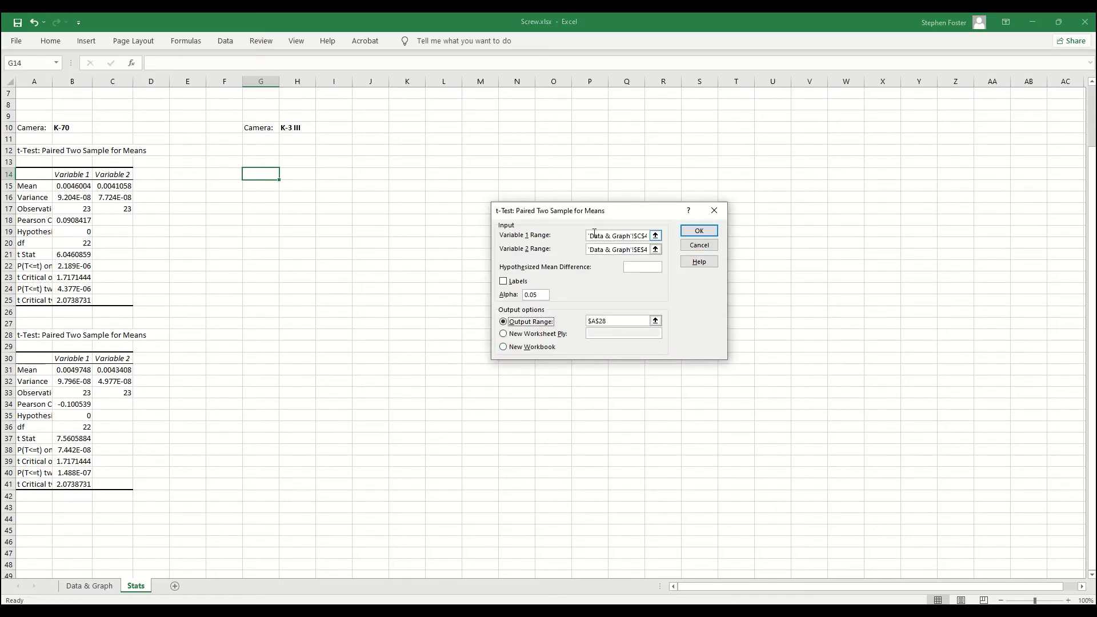
triple_click(591, 235)
key(BackSpace)
click(589, 249)
triple_click(589, 250)
key(BackSpace)
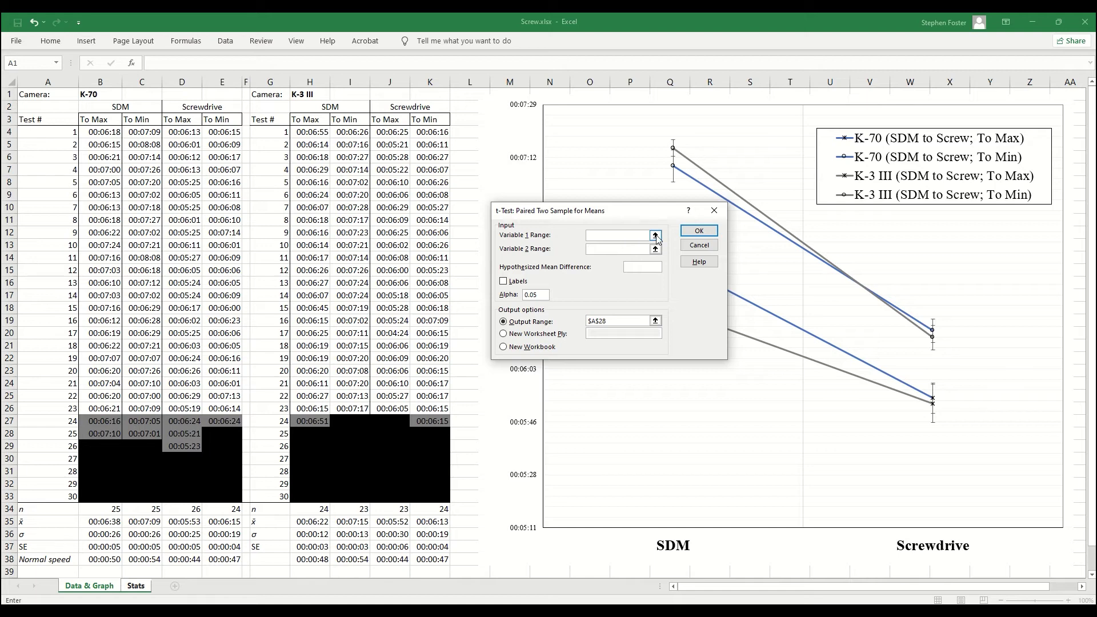
Set Variable 1 to 'Data & Graph'!H4:H26 and Variable 2 to J4:J26
click(655, 236)
click(90, 586)
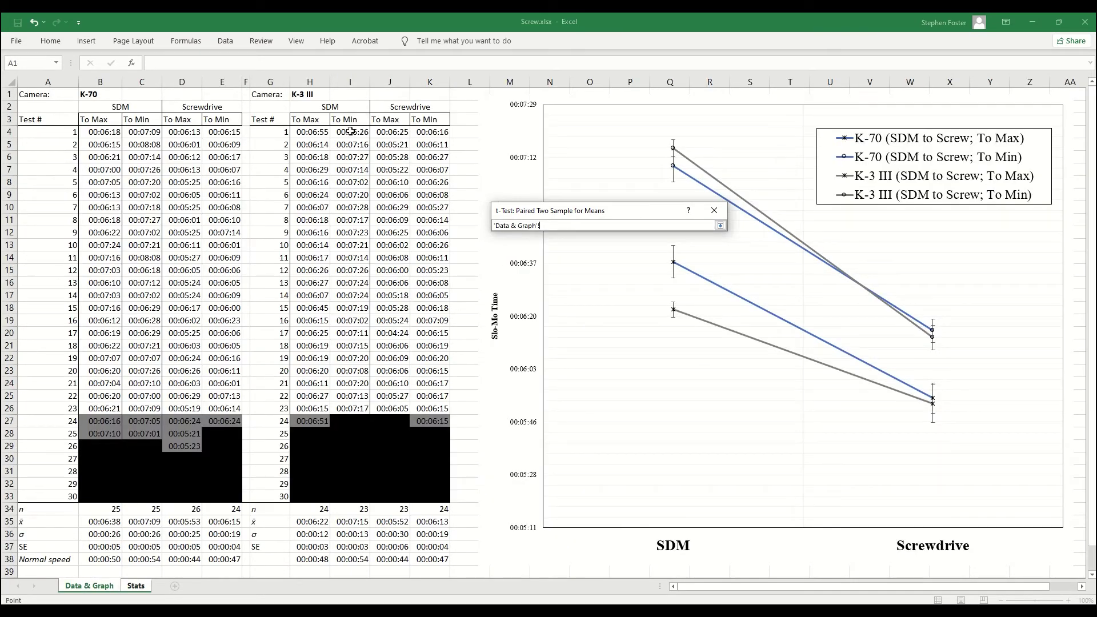
drag(309, 132, 320, 409)
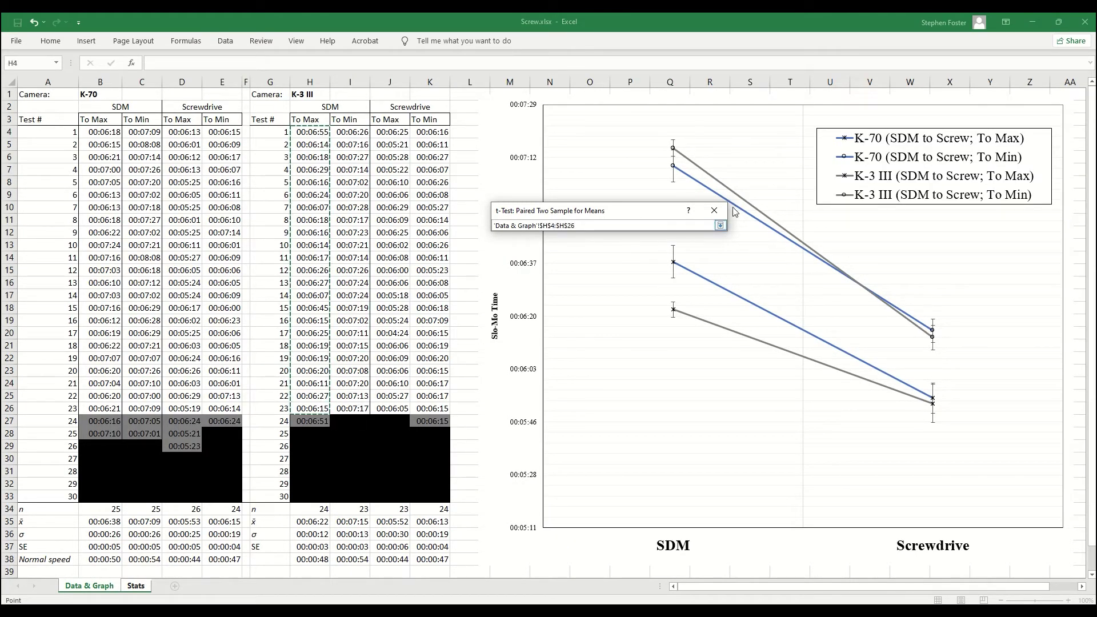
click(721, 226)
click(659, 250)
click(721, 250)
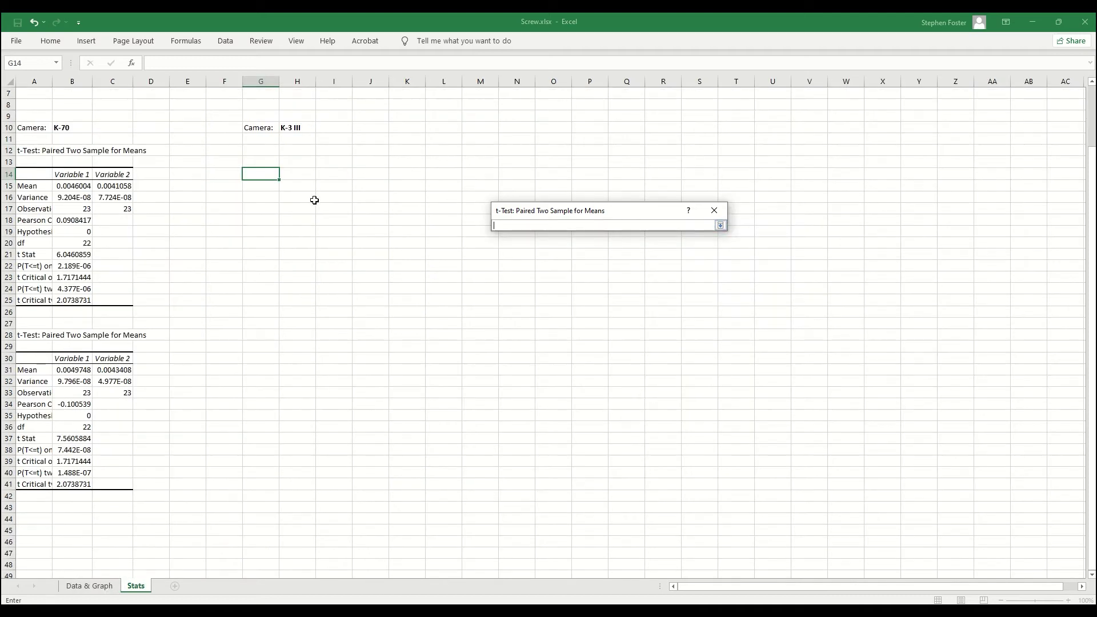
click(89, 587)
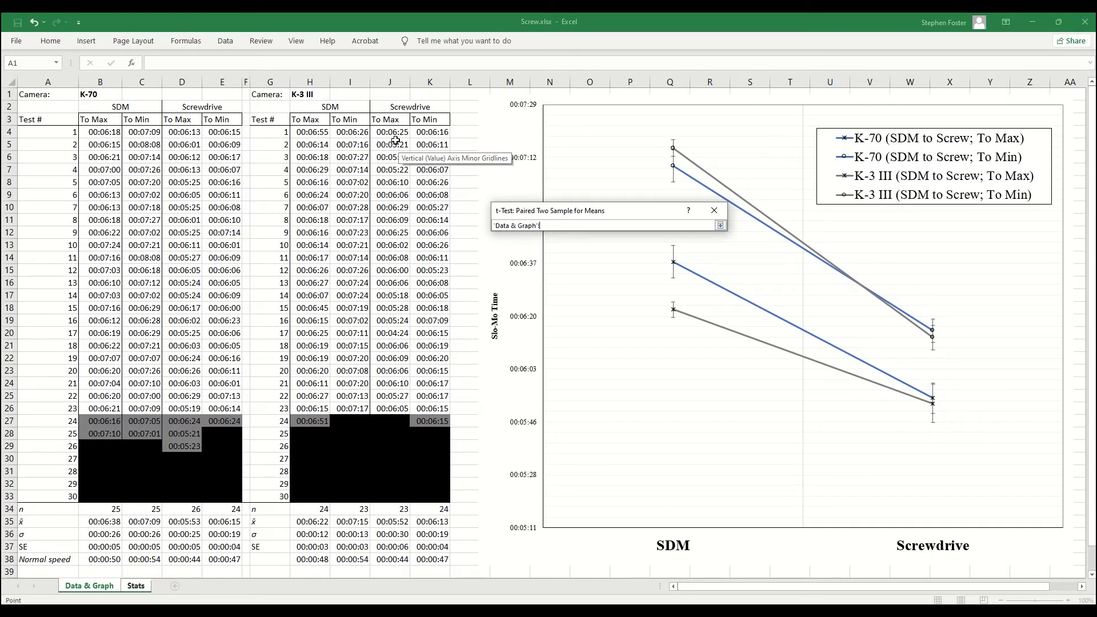
drag(390, 132, 384, 406)
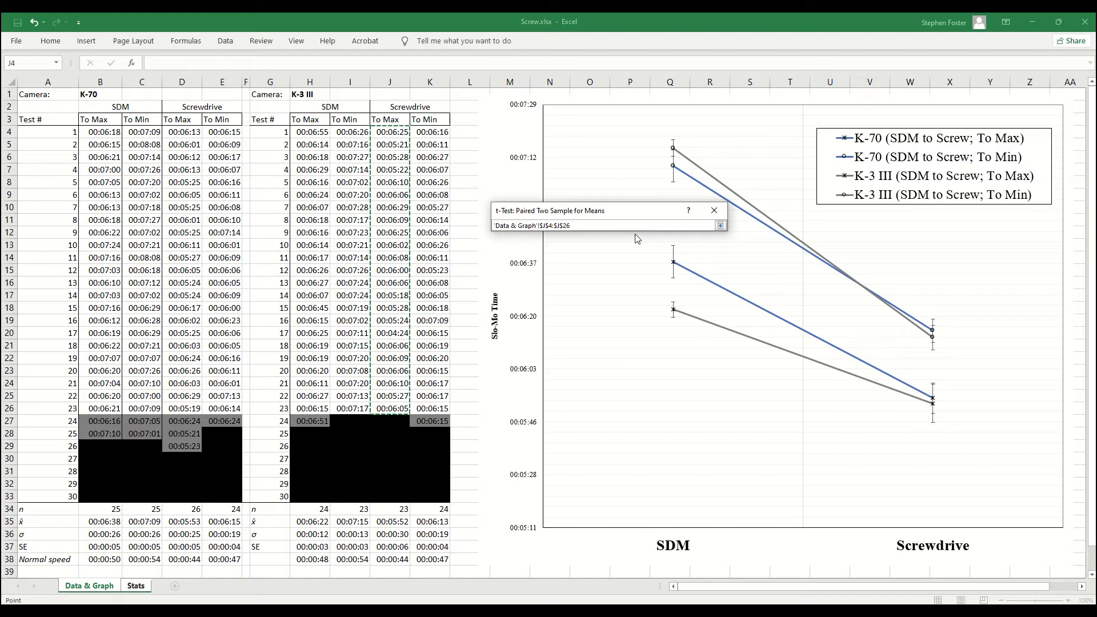
click(721, 225)
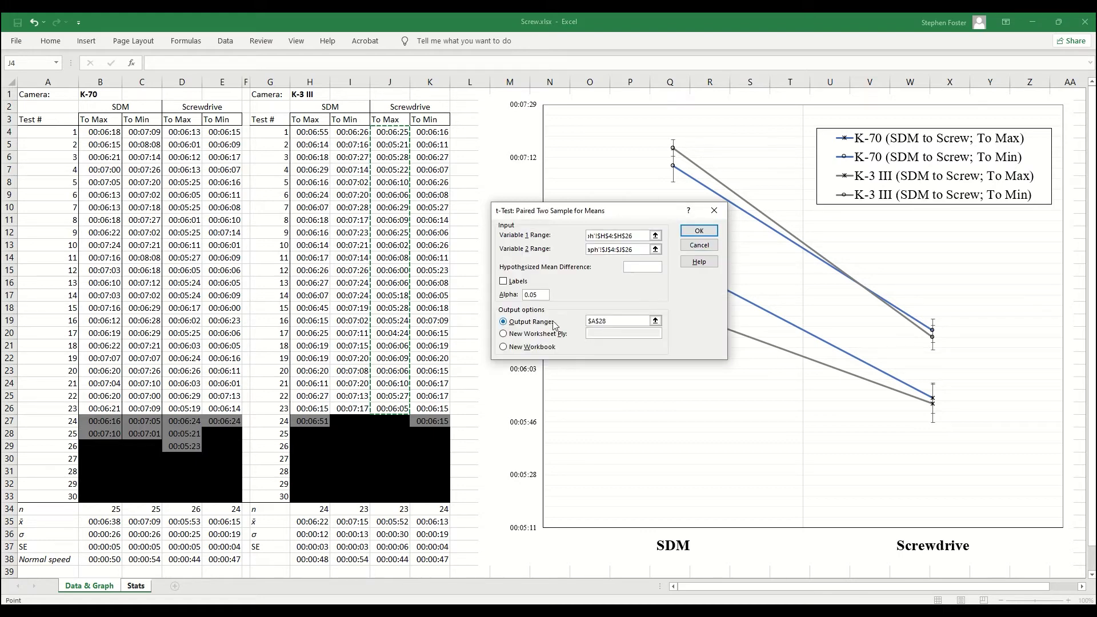
Place the K-3 III To Max results at $G$12 and run the test
click(655, 321)
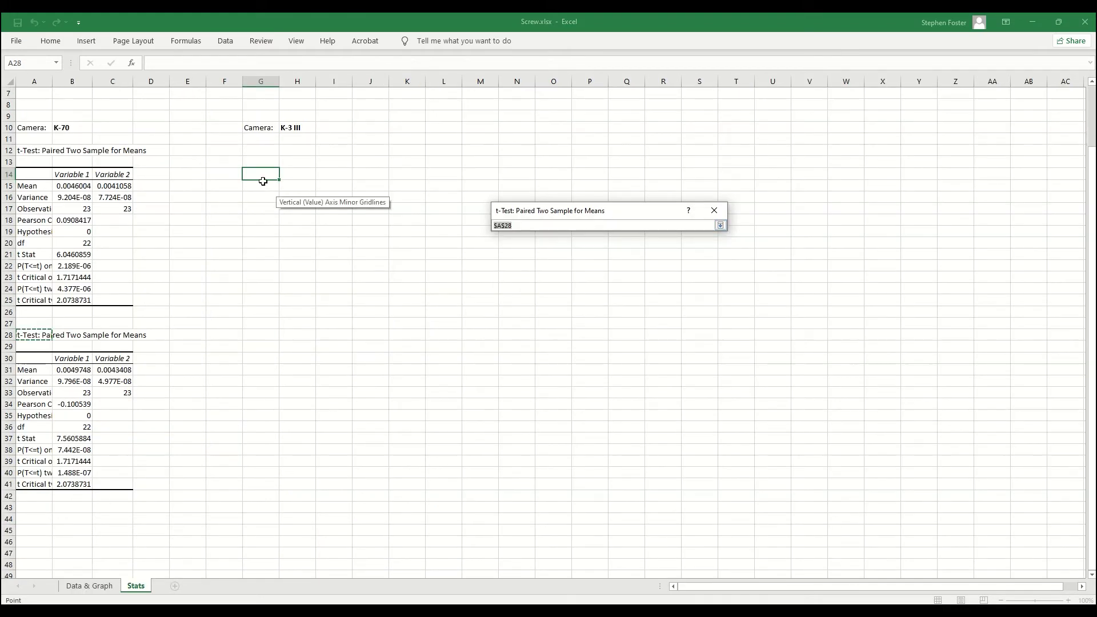
click(261, 173)
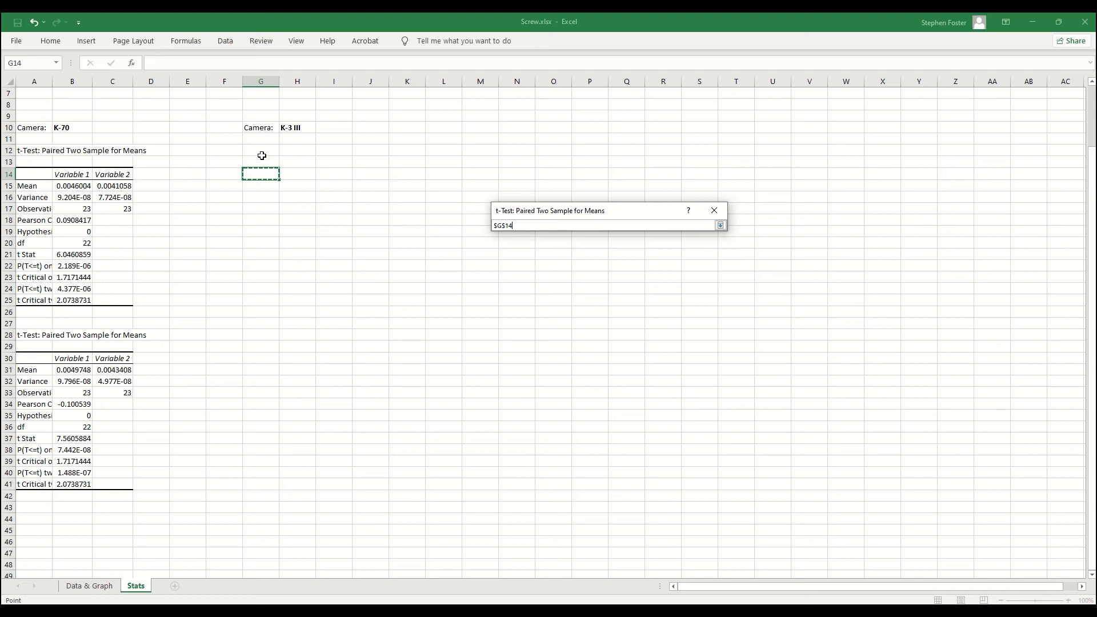
click(262, 150)
click(721, 225)
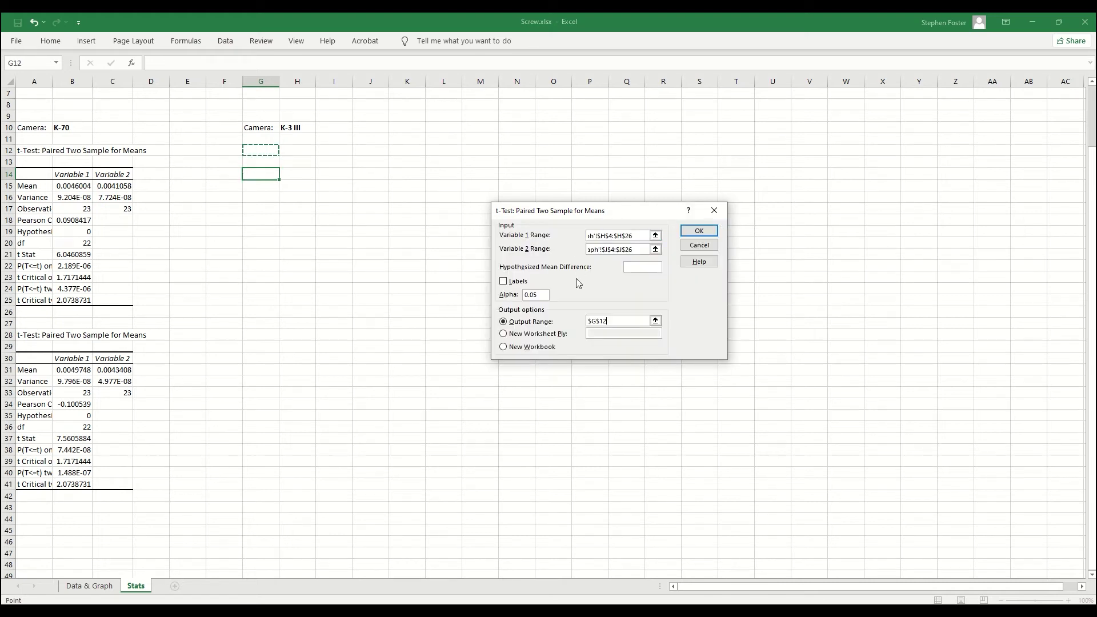
click(687, 236)
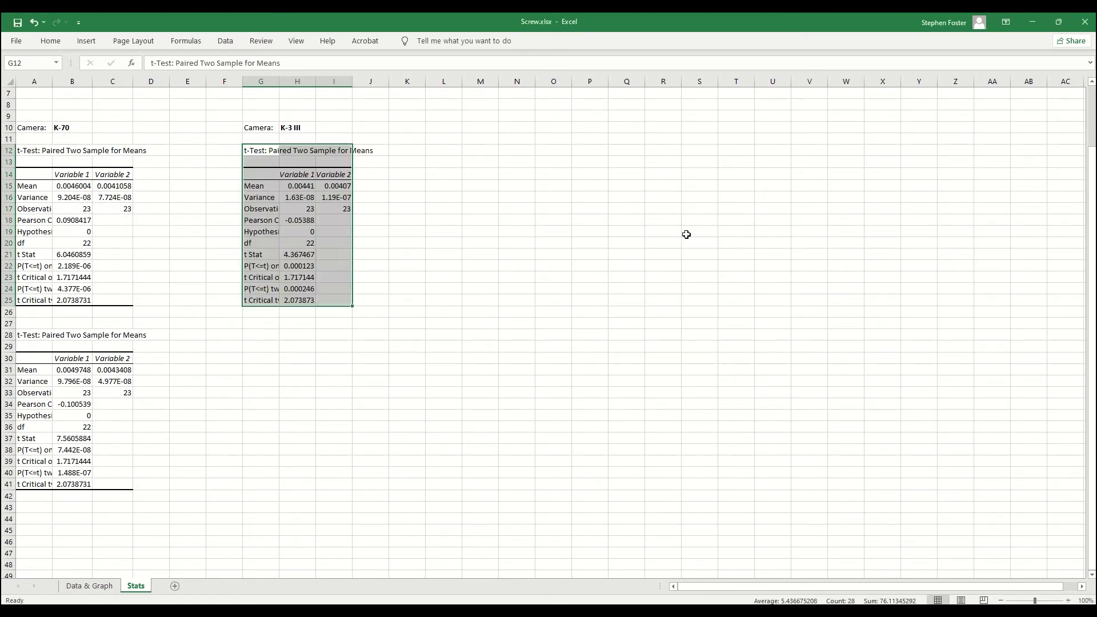
Select G28, open the paired two-sample t-test and clear the old first range
click(250, 337)
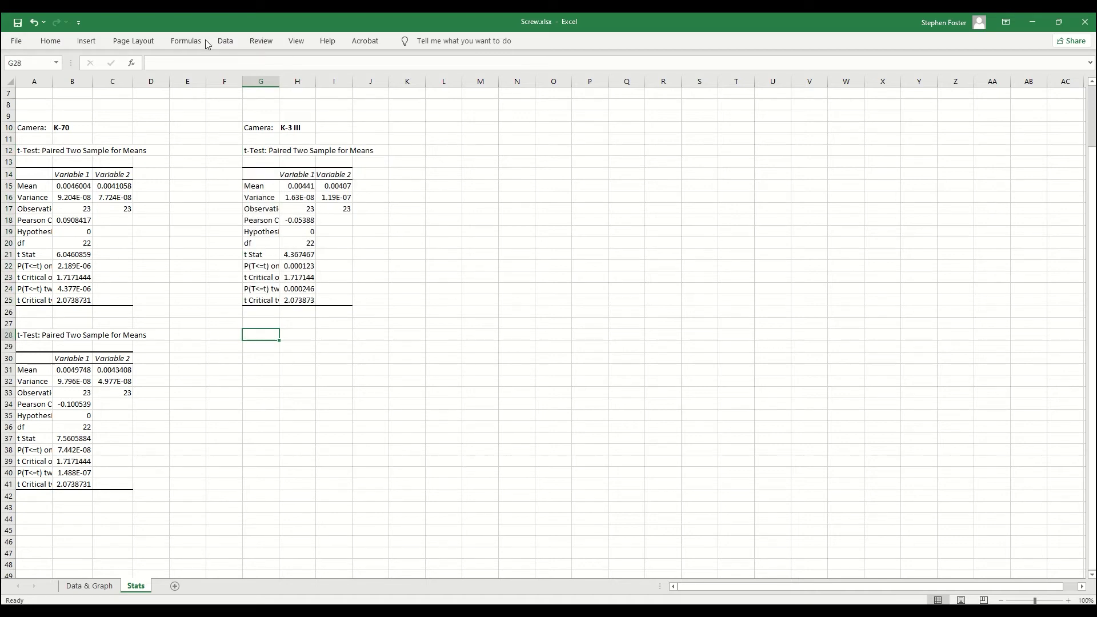
click(225, 40)
click(1001, 55)
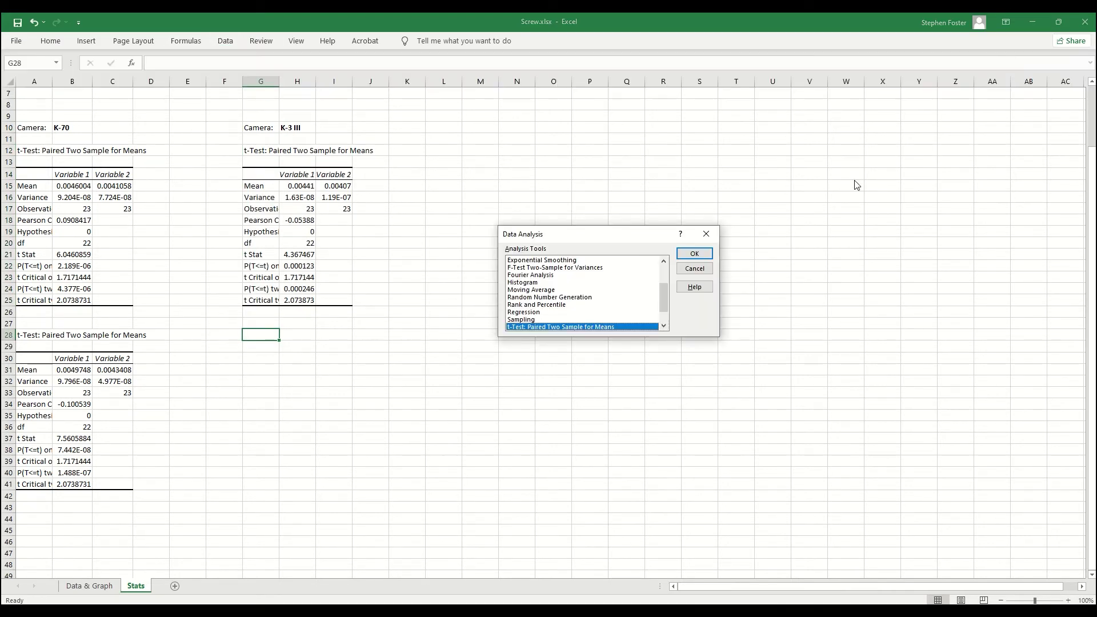
click(696, 252)
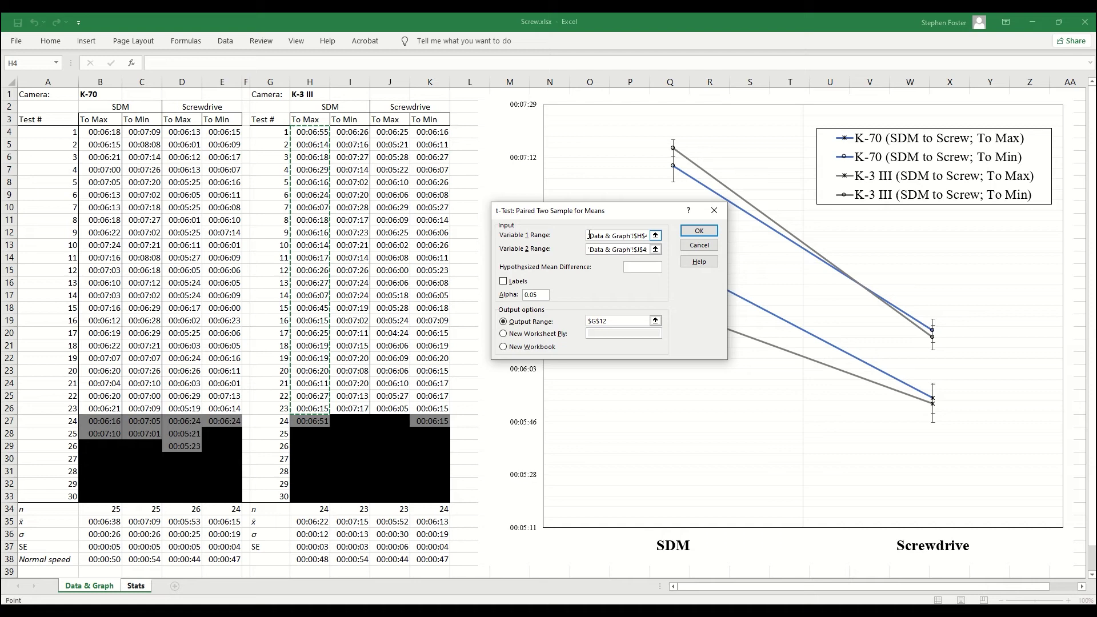
key(ctrl+a)
key(BackSpace)
Set Variable 1 to 'Data & Graph'!I4:I26 and Variable 2 to K4:K26
click(655, 236)
click(89, 586)
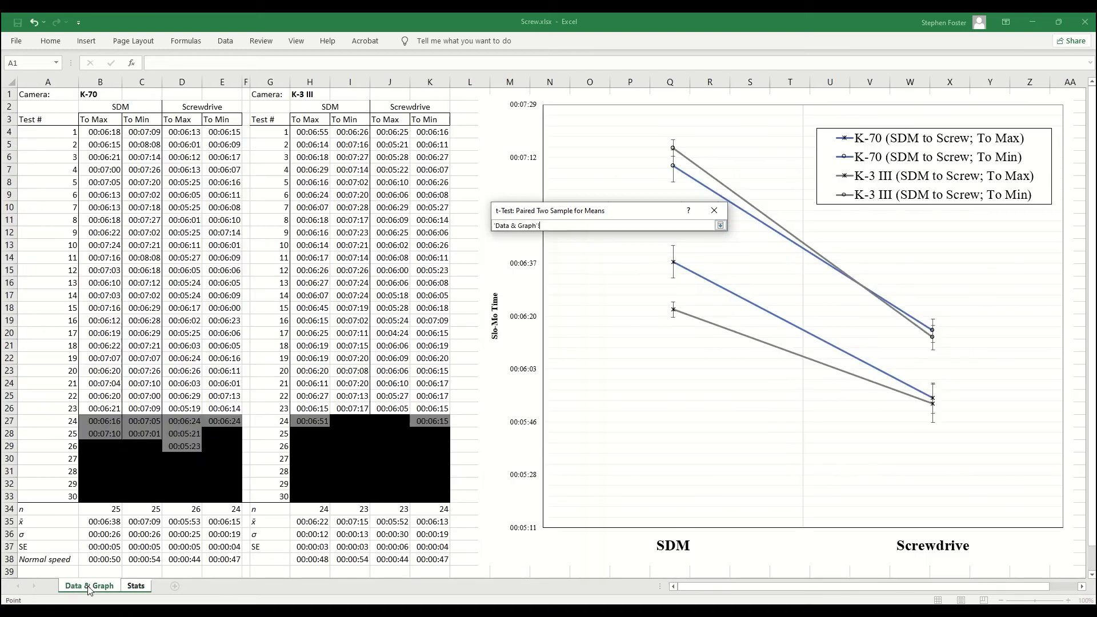
drag(351, 132, 361, 407)
click(721, 226)
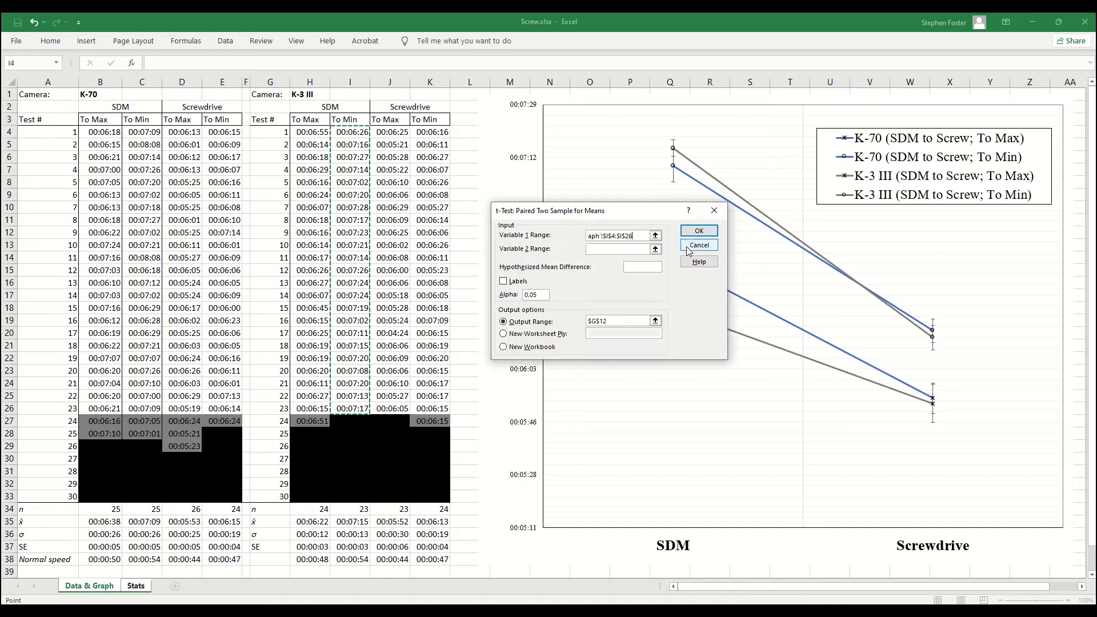
click(662, 251)
click(113, 583)
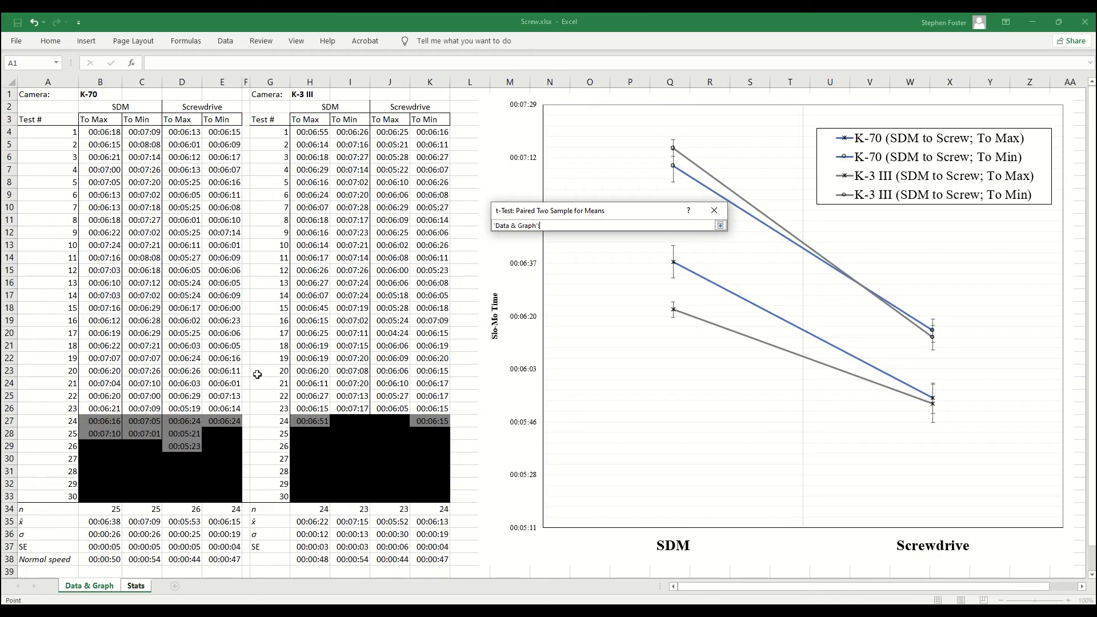
drag(430, 133, 429, 409)
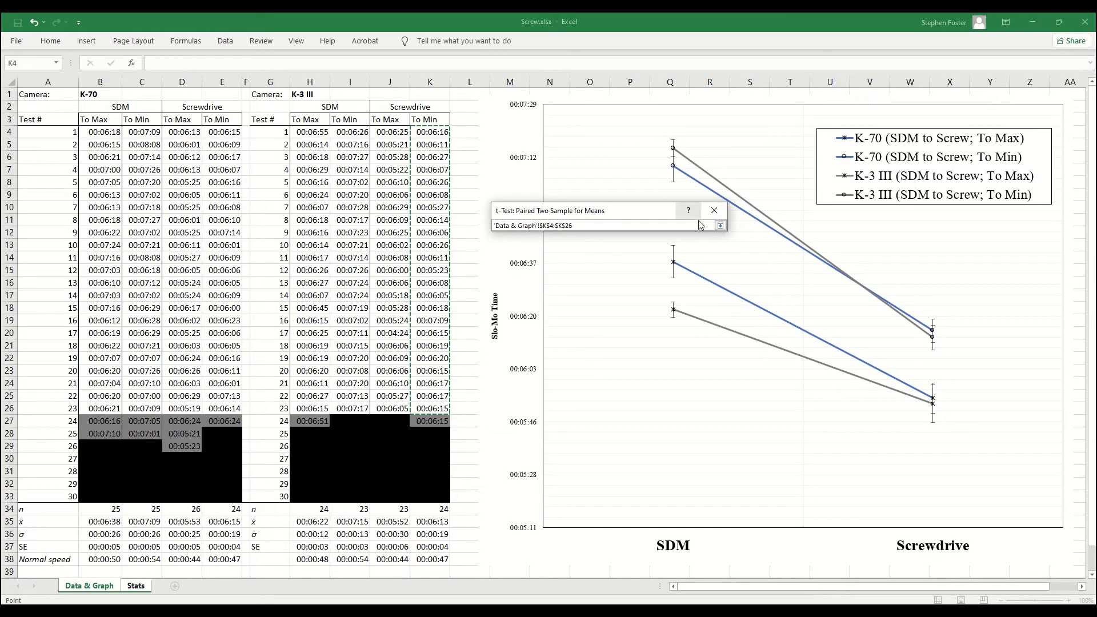
click(721, 226)
Send the K-3 III To Min results to $G$28 and run the test
click(657, 321)
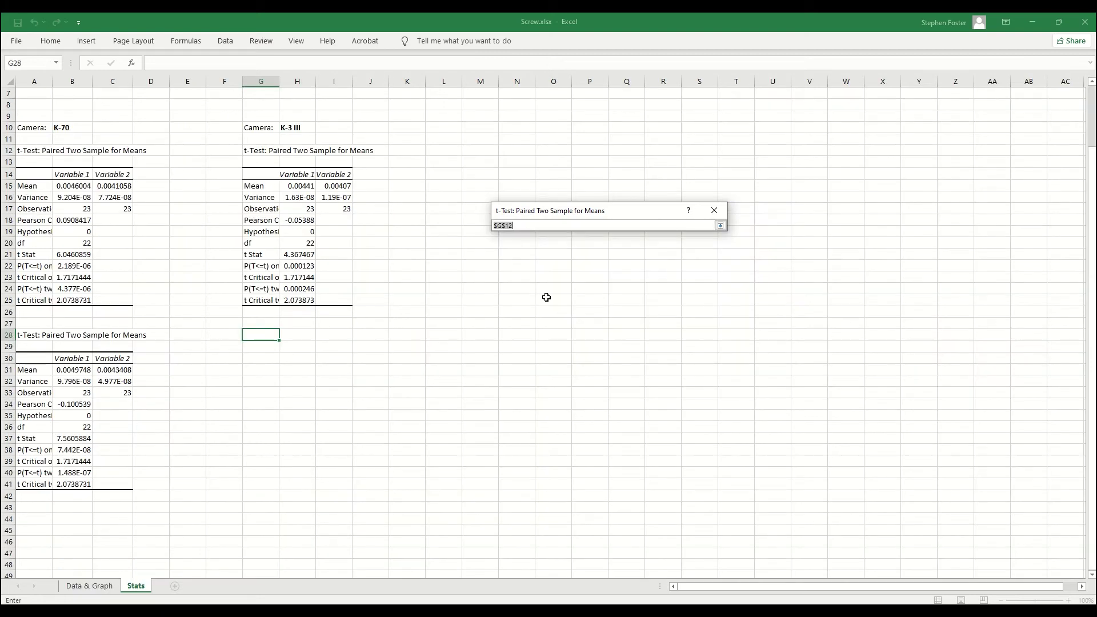
click(258, 335)
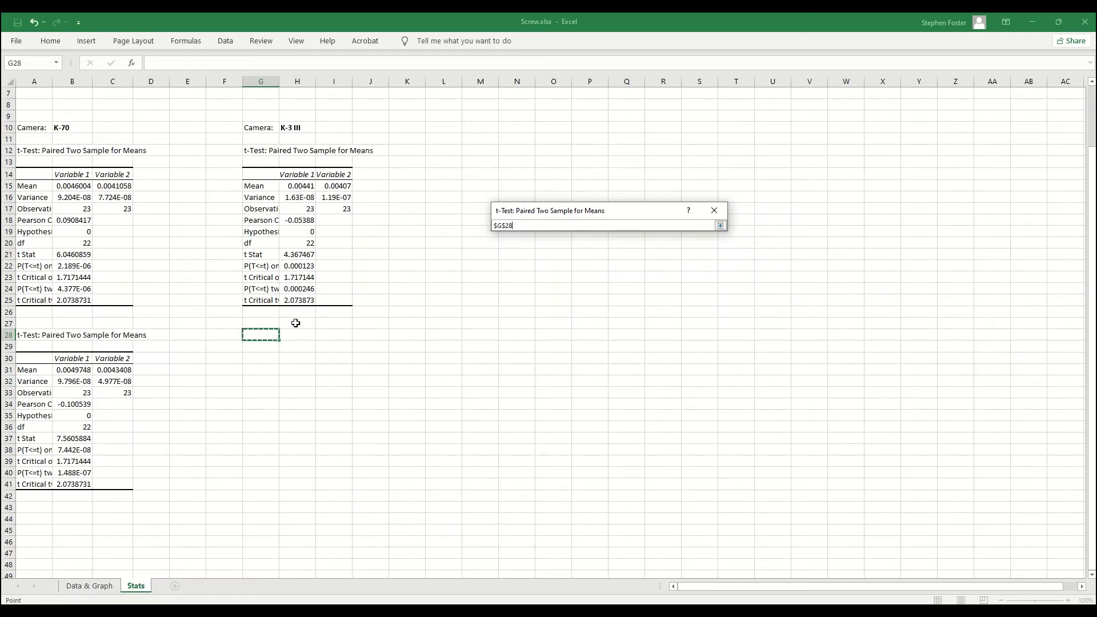
click(721, 225)
click(697, 230)
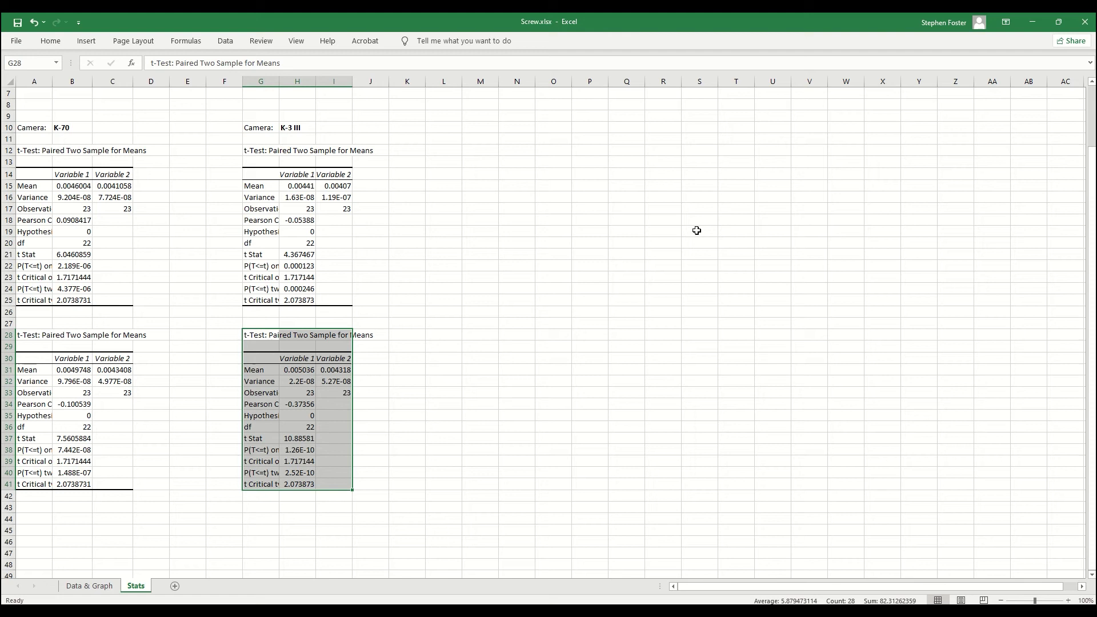
click(479, 484)
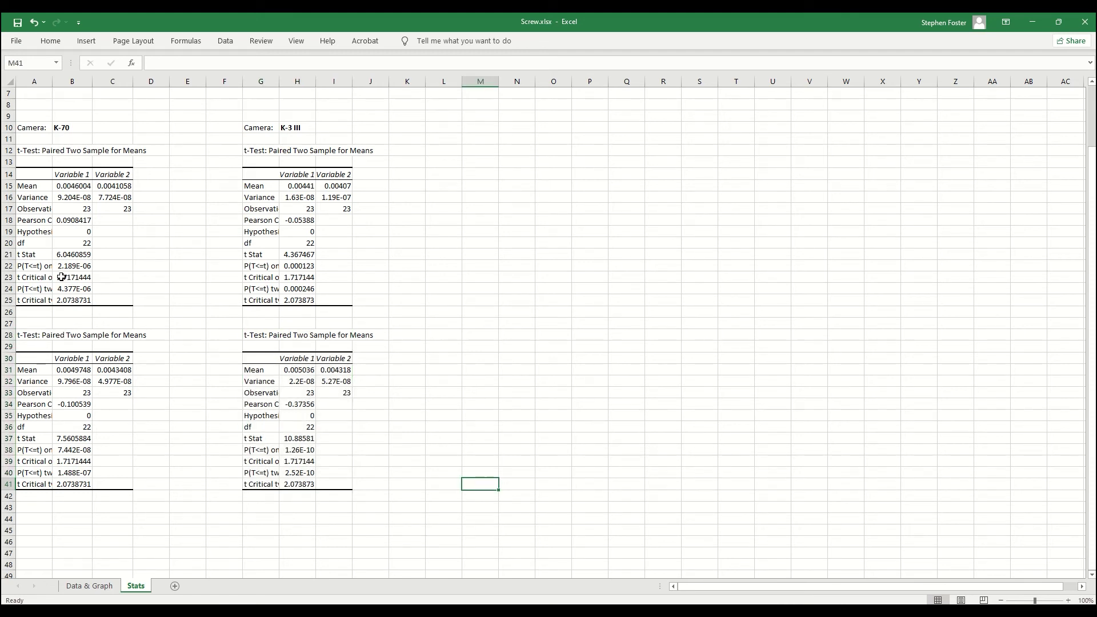
drag(40, 257, 62, 280)
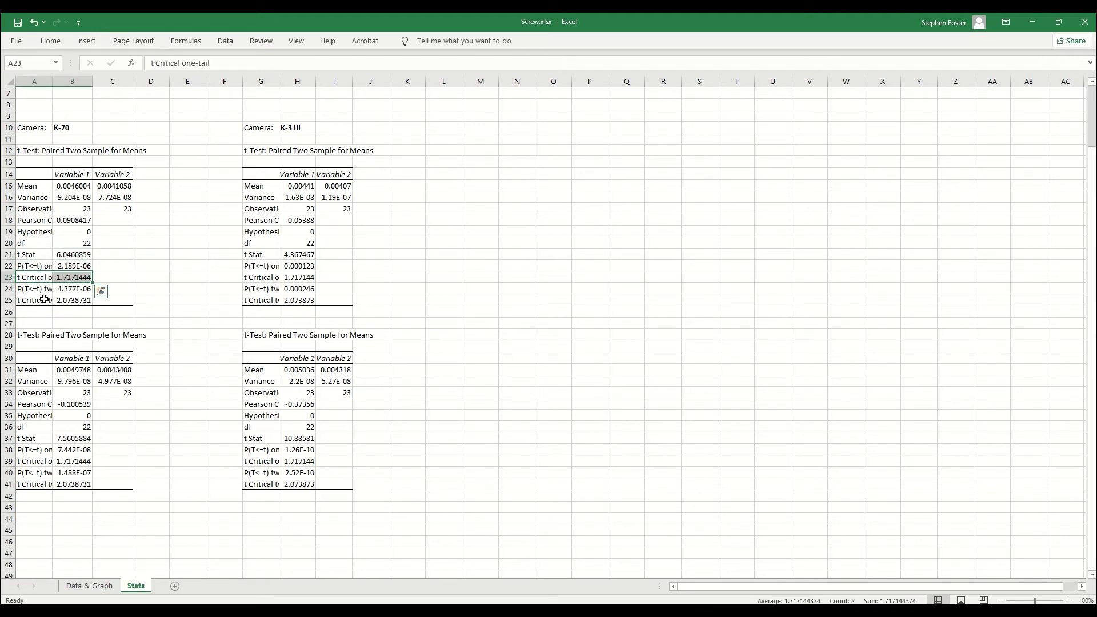
drag(38, 301, 61, 304)
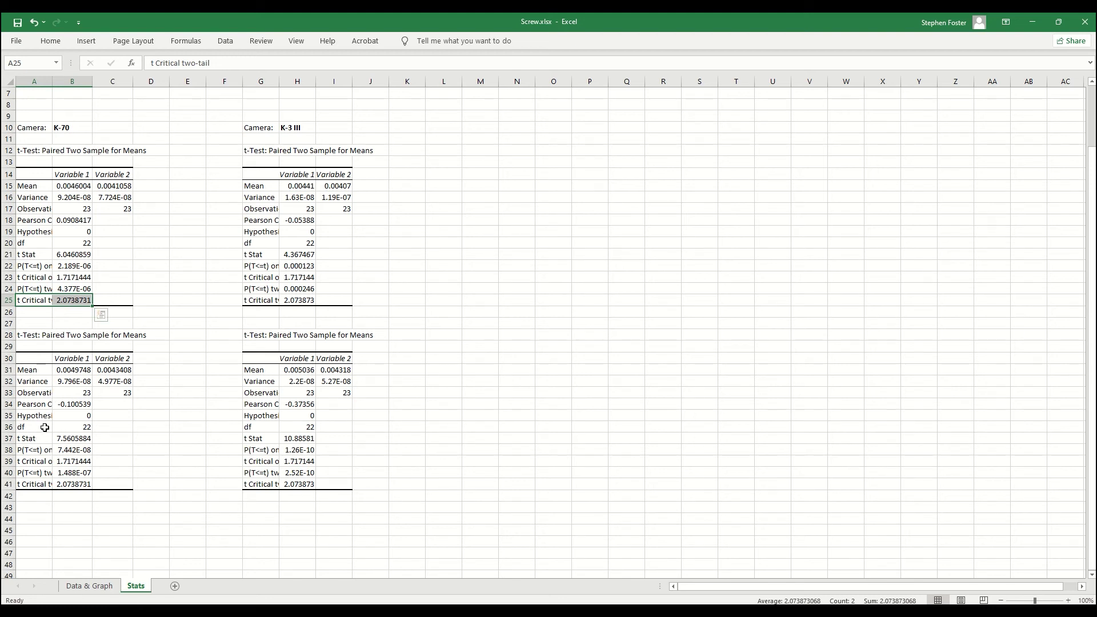
drag(43, 439, 83, 484)
key(ctrl+v)
key(ctrl+v)
key(ctrl+v)
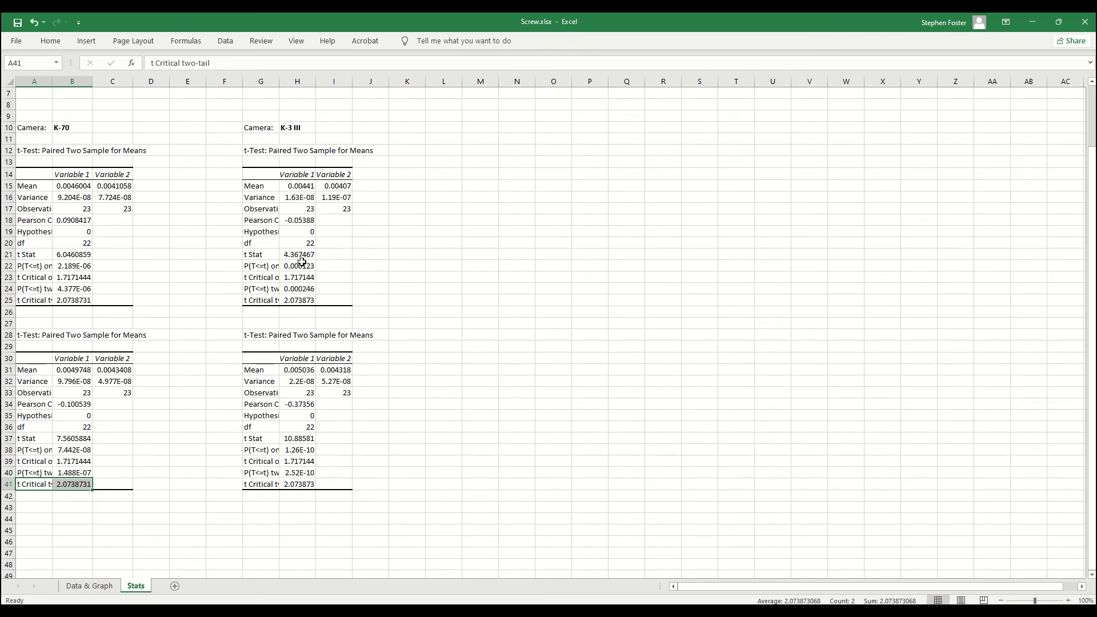
drag(271, 254, 295, 258)
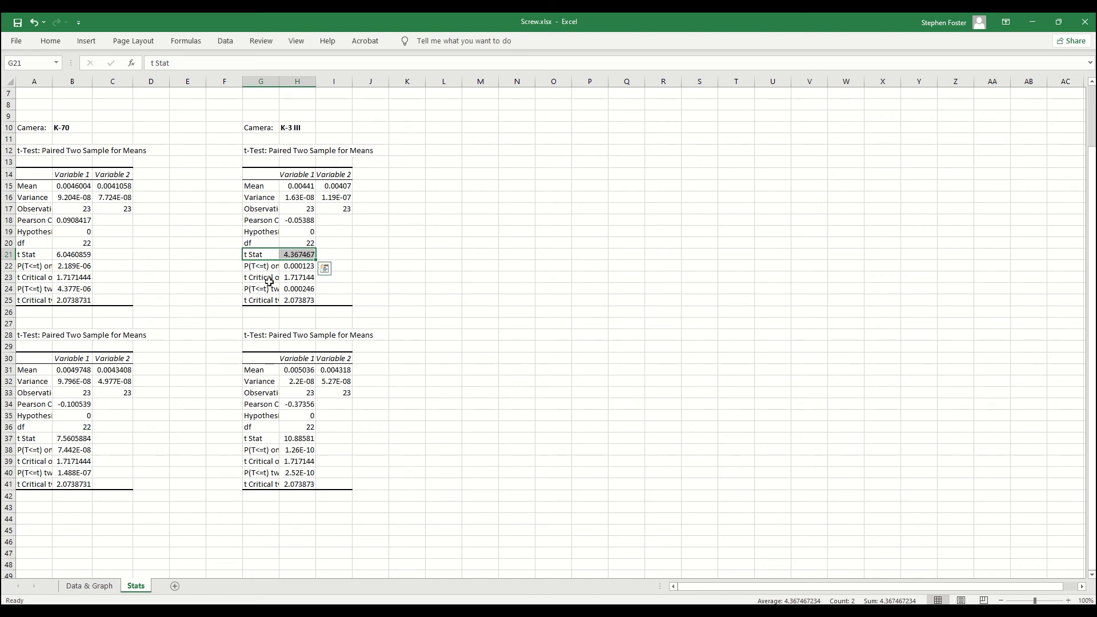
mouse_move(274, 281)
mouse_down()
mouse_move(299, 280)
mouse_move(284, 299)
mouse_up()
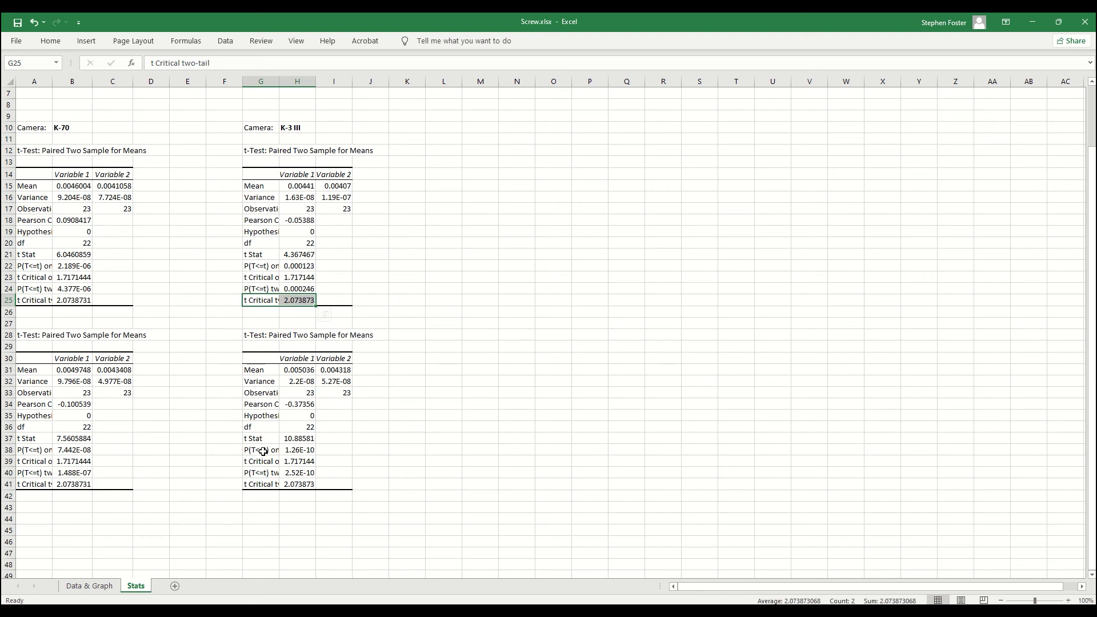
drag(263, 438, 284, 437)
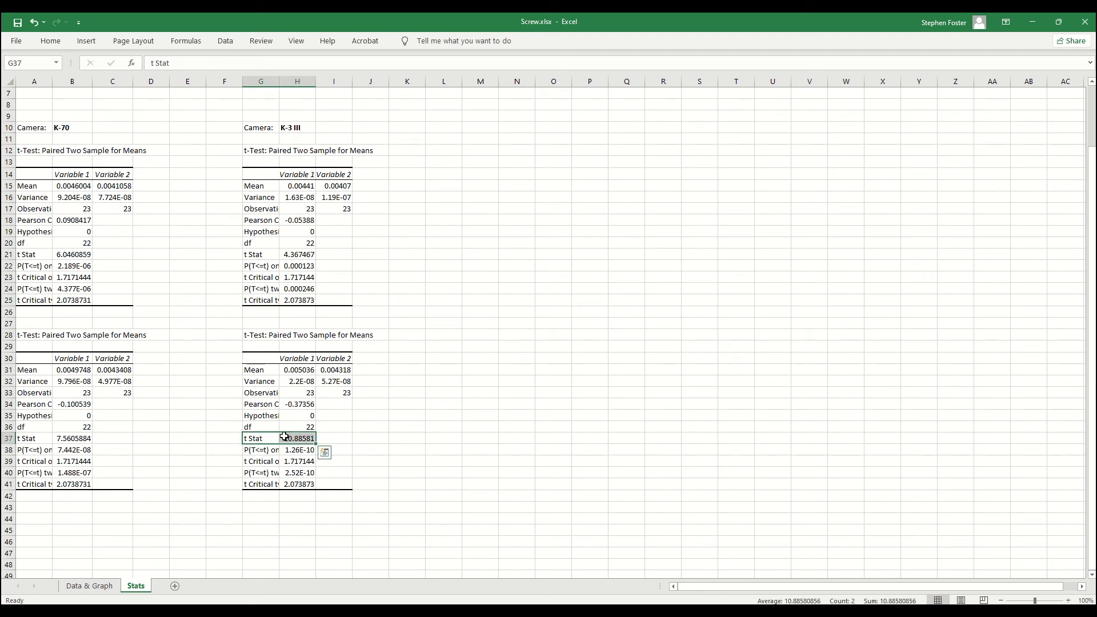
click(266, 461)
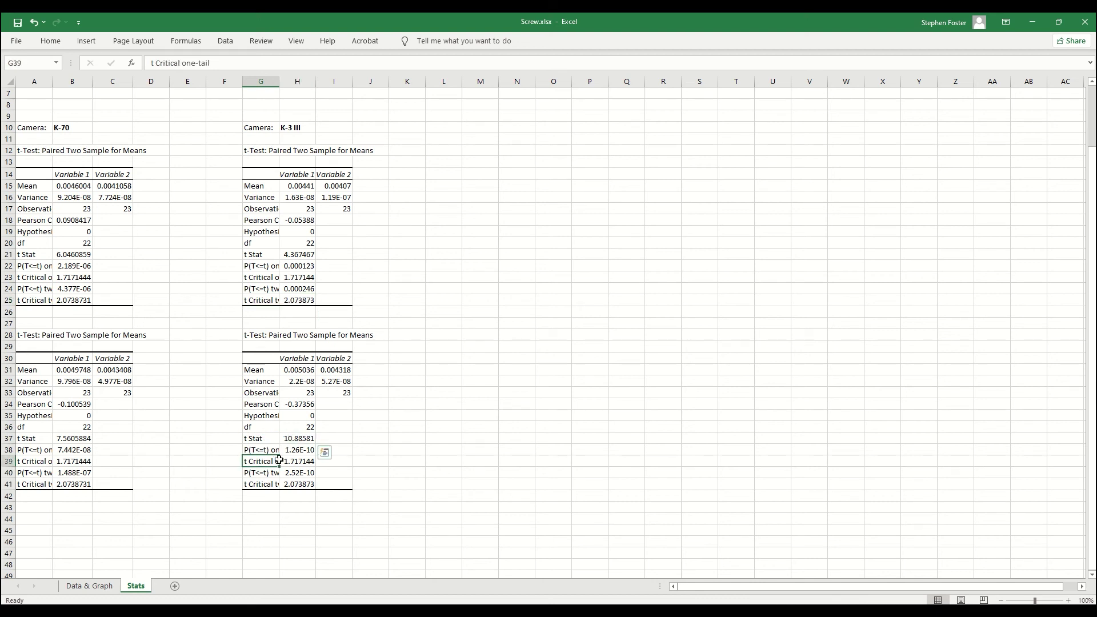
drag(279, 460, 286, 460)
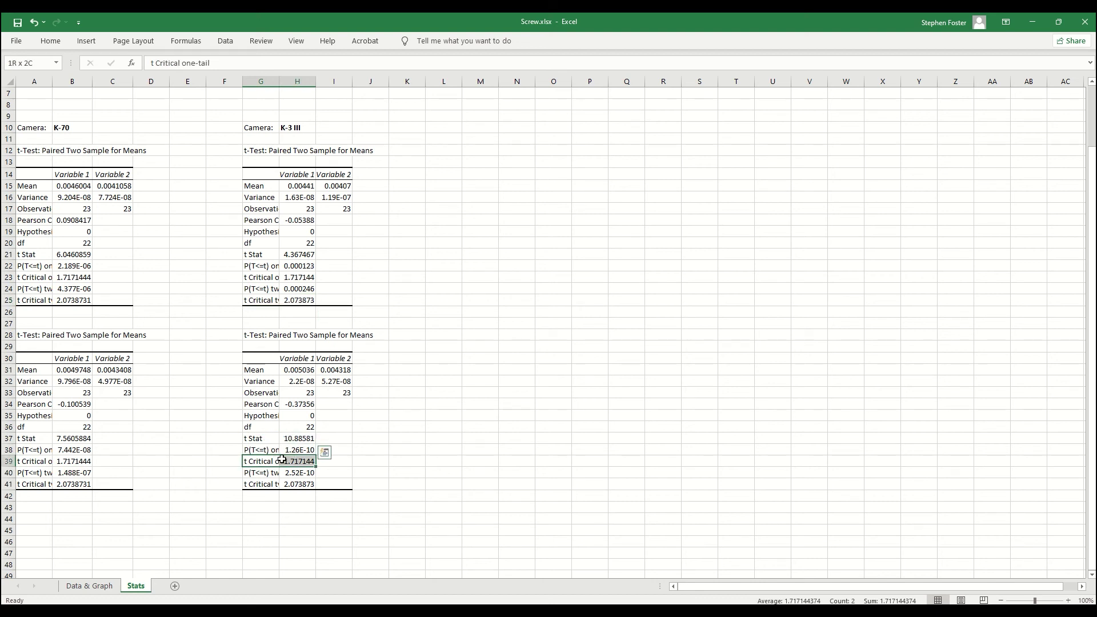
click(260, 485)
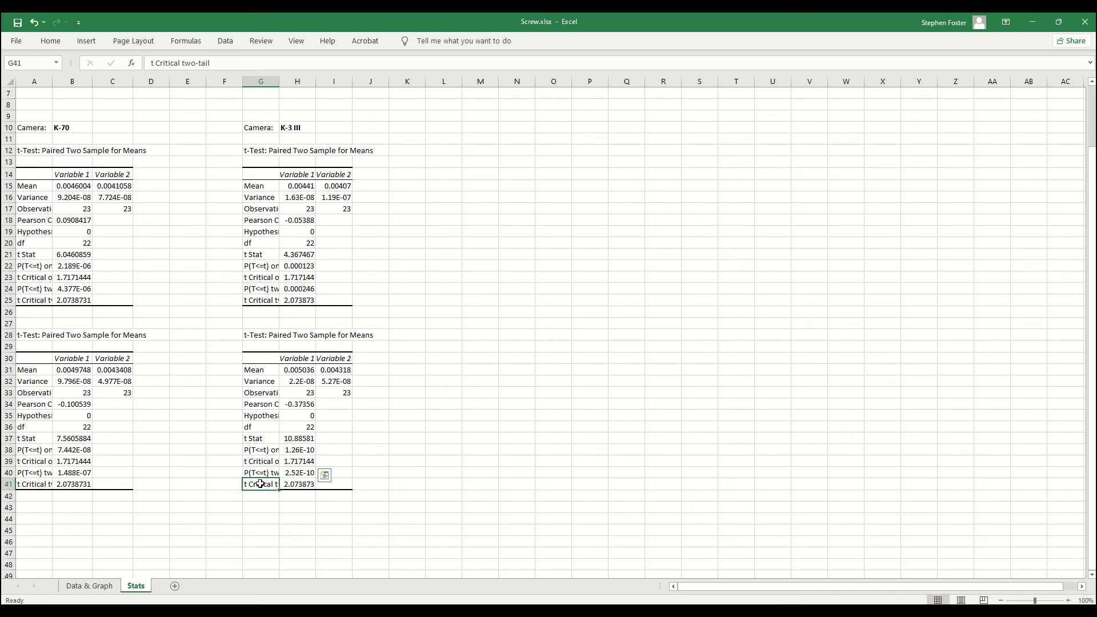
drag(270, 484, 290, 483)
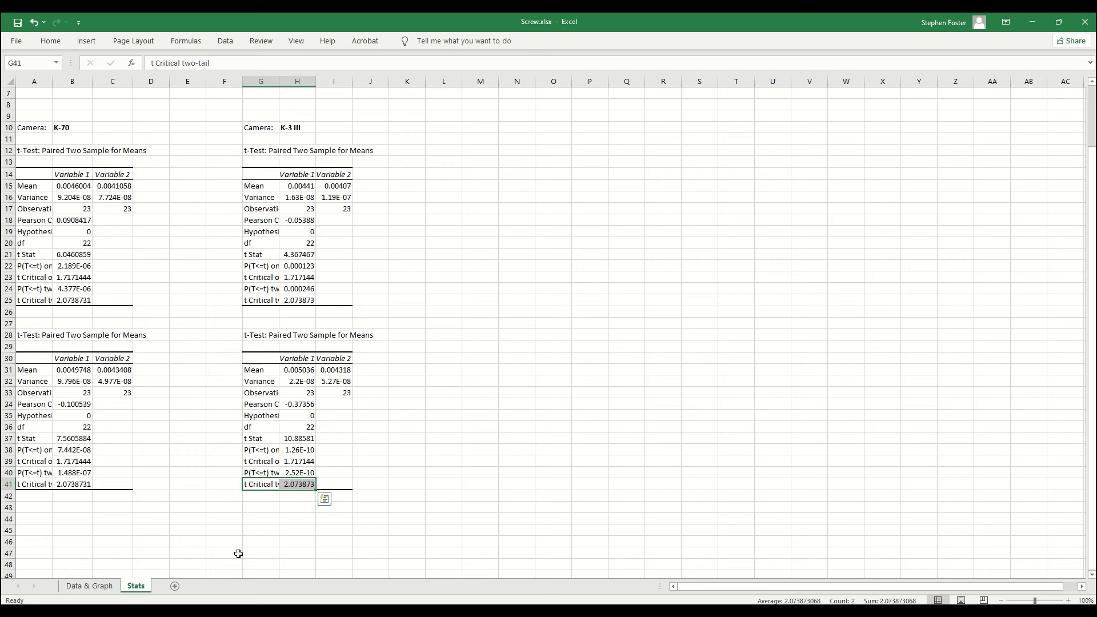
scroll(238, 554, up, 2)
click(86, 154)
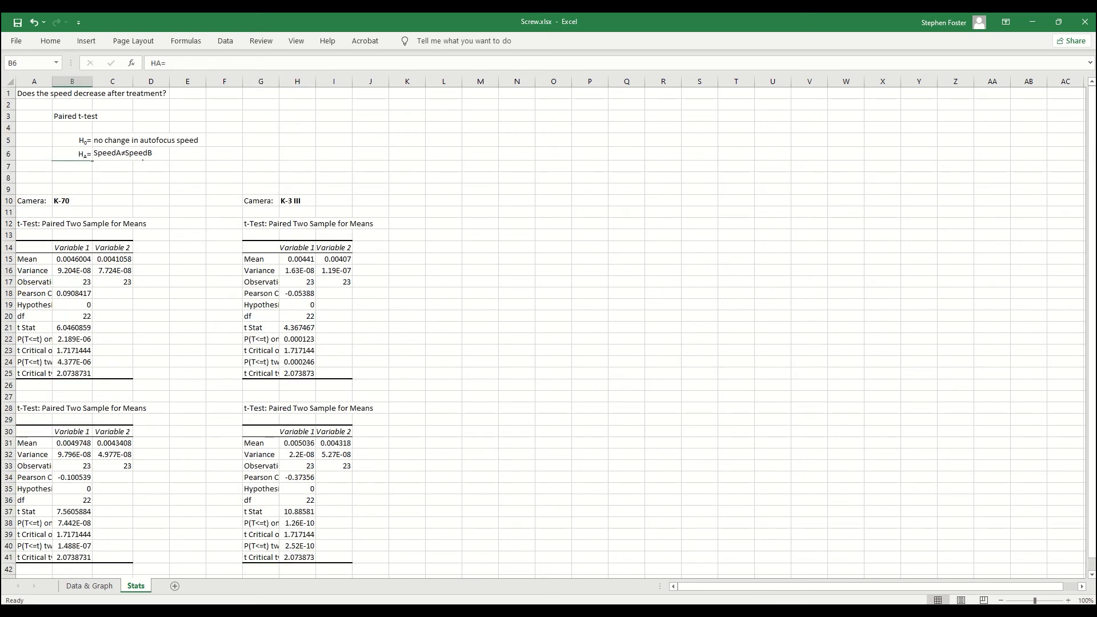
key(shift+Right)
key(shift+Right)
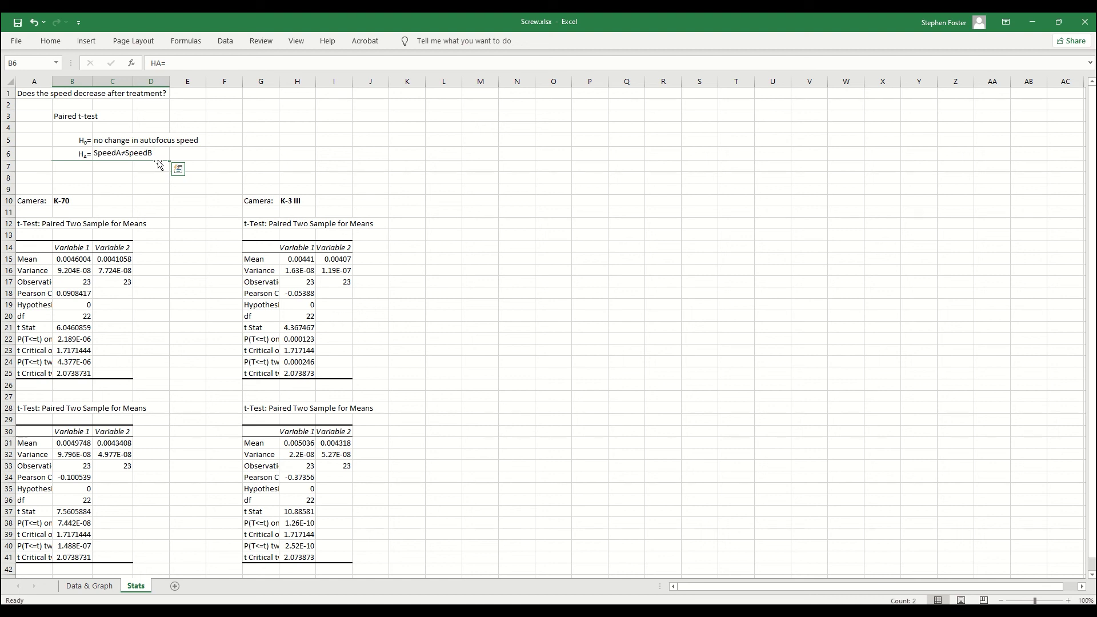
Inspect the Percent Improved formulas in B40, C40, H40, I40 and the Mean Improved in B41
click(96, 586)
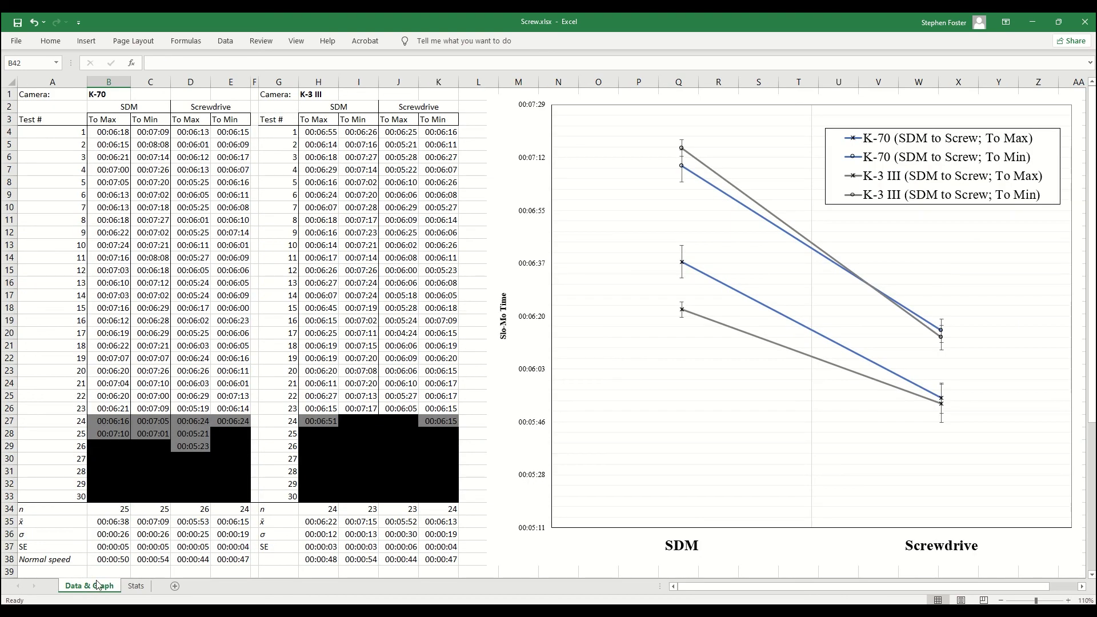
scroll(114, 507, down, 1)
double_click(112, 547)
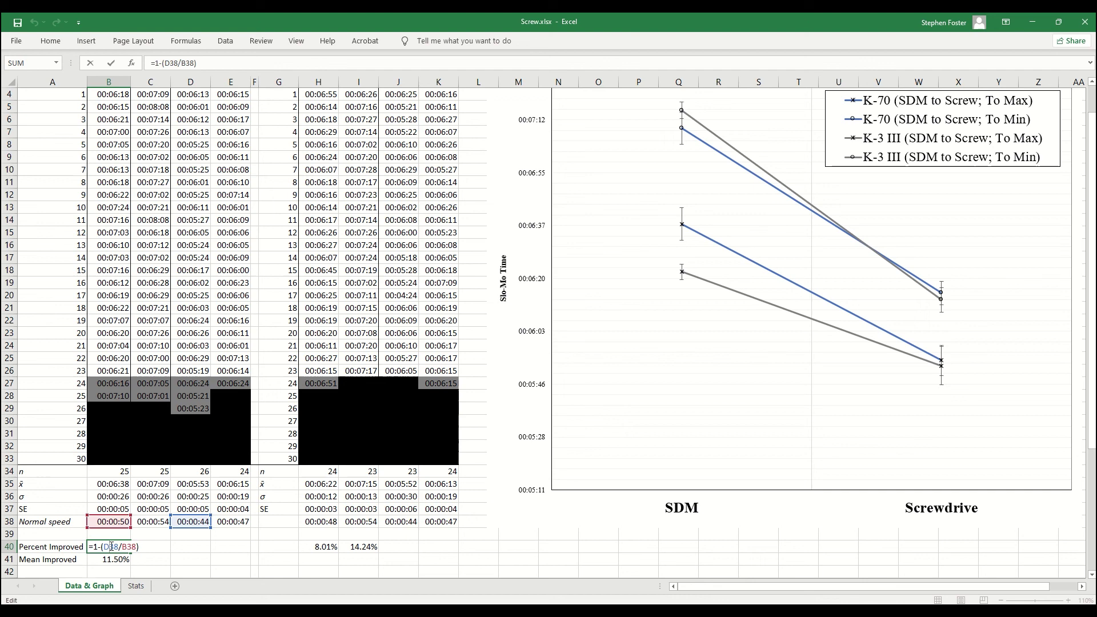
key(Return)
double_click(150, 547)
key(Return)
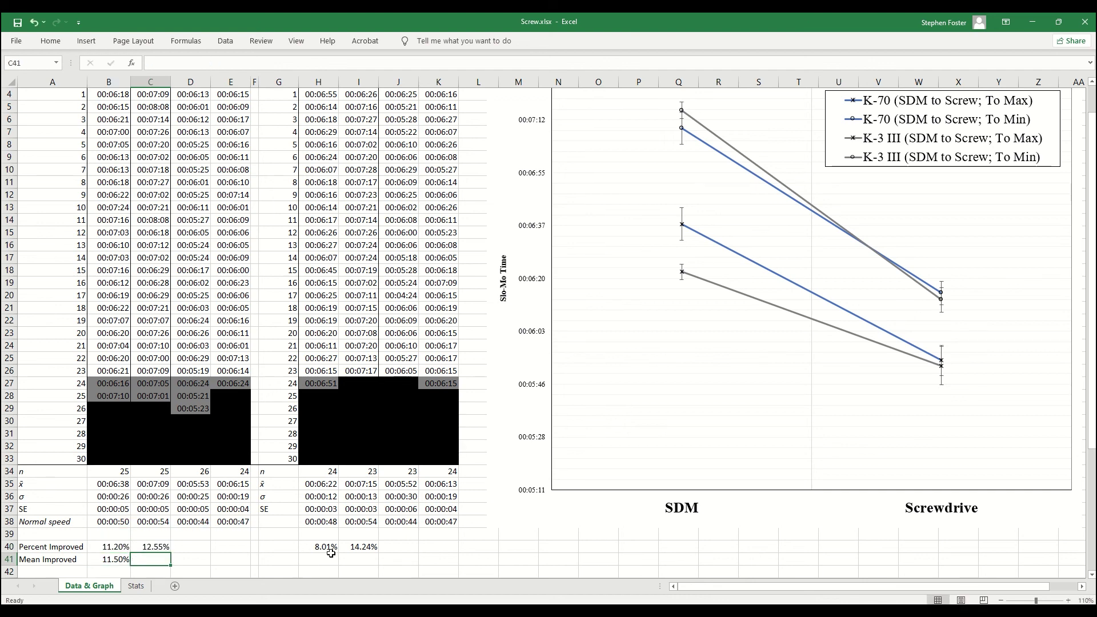
double_click(331, 550)
key(Return)
double_click(347, 550)
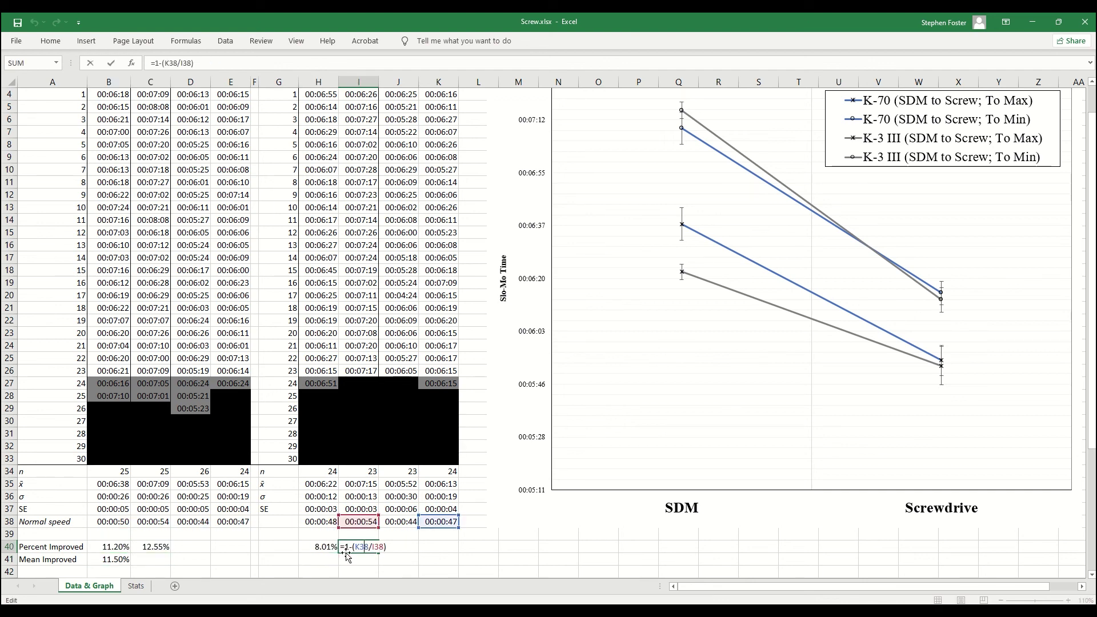
key(Return)
click(114, 559)
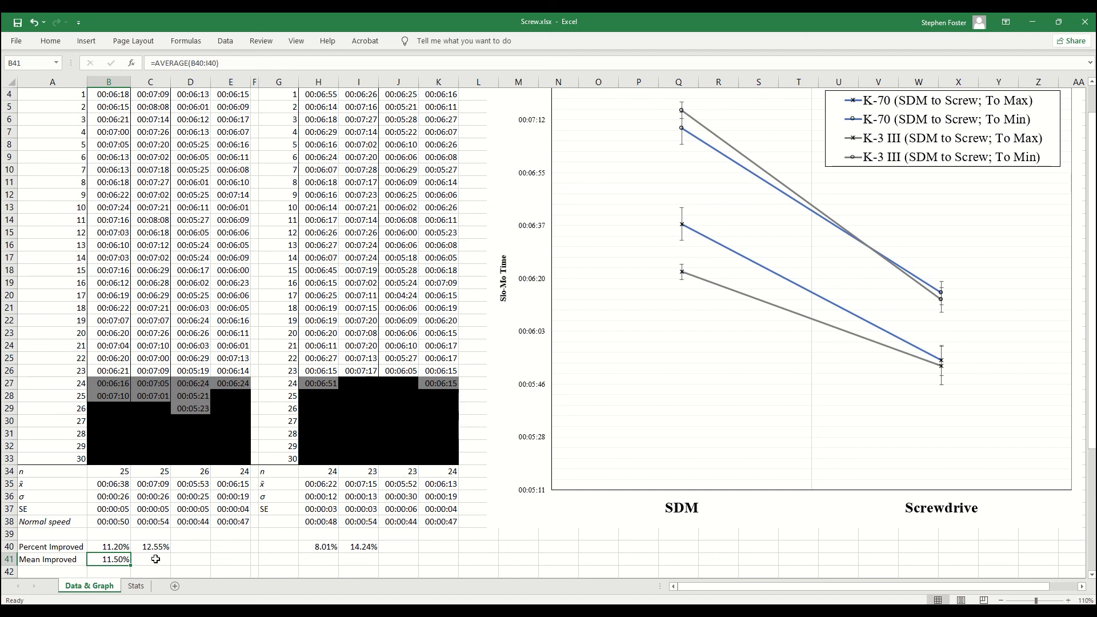